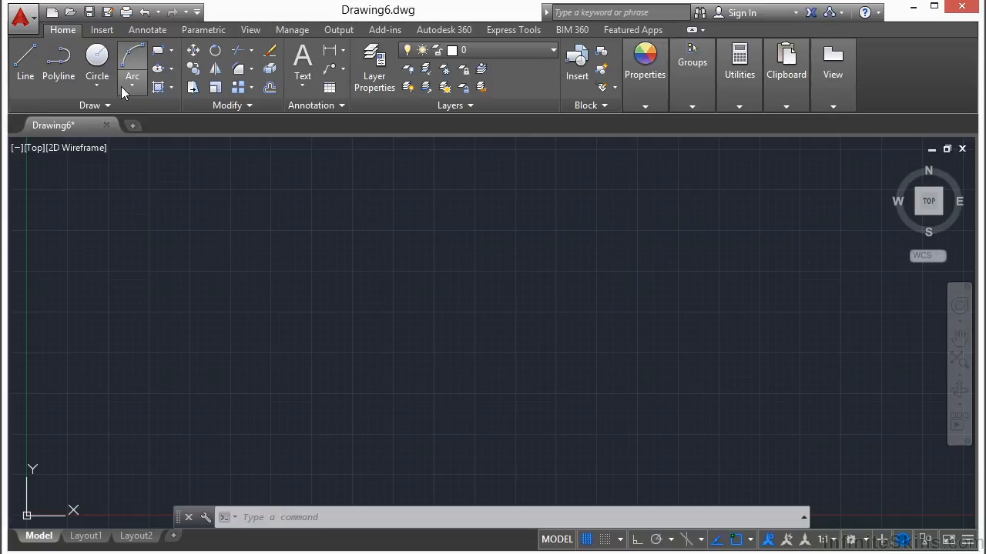
Step: Draw a single, slightly rising line segment in the upper-middle area of the empty drawing
left_click(31, 66)
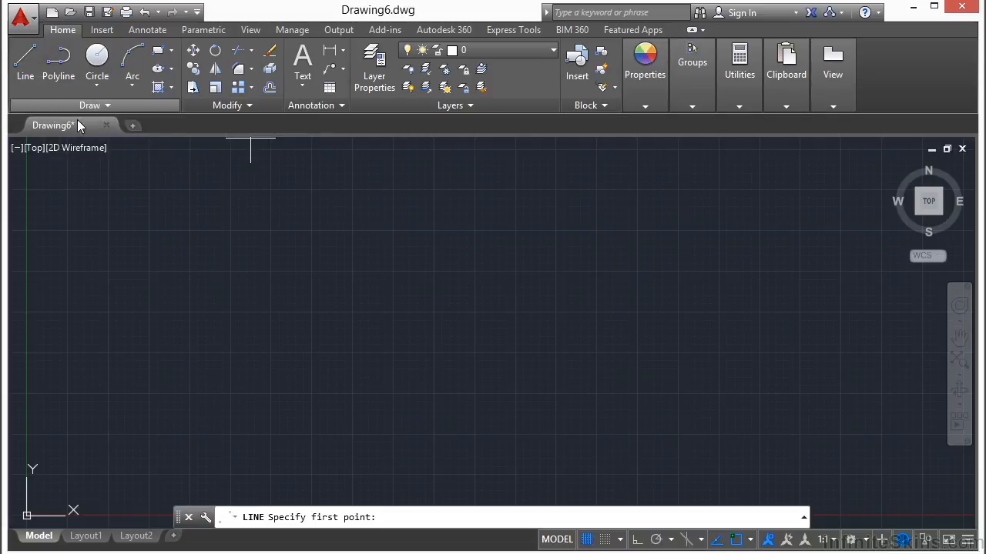
left_click(272, 281)
left_click(380, 259)
right_click(467, 274)
left_click(496, 284)
Step: Select the slanted line with a crossing window and erase it
left_click(385, 281)
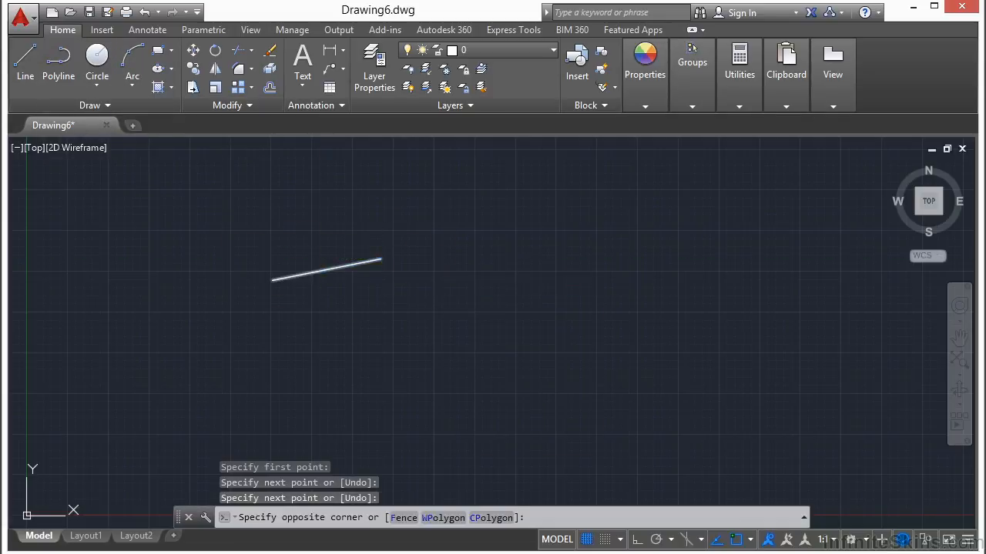
left_click(326, 222)
right_click(328, 209)
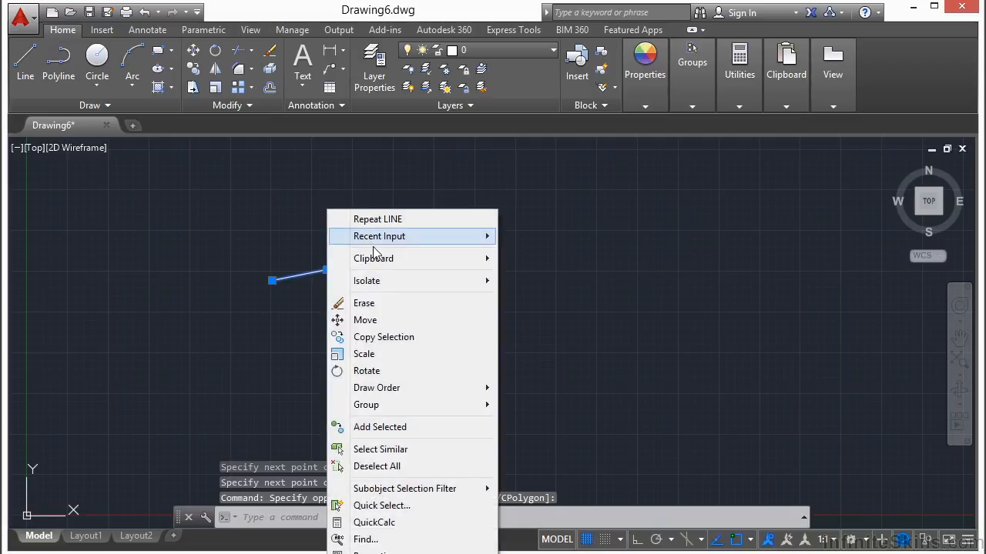
left_click(377, 303)
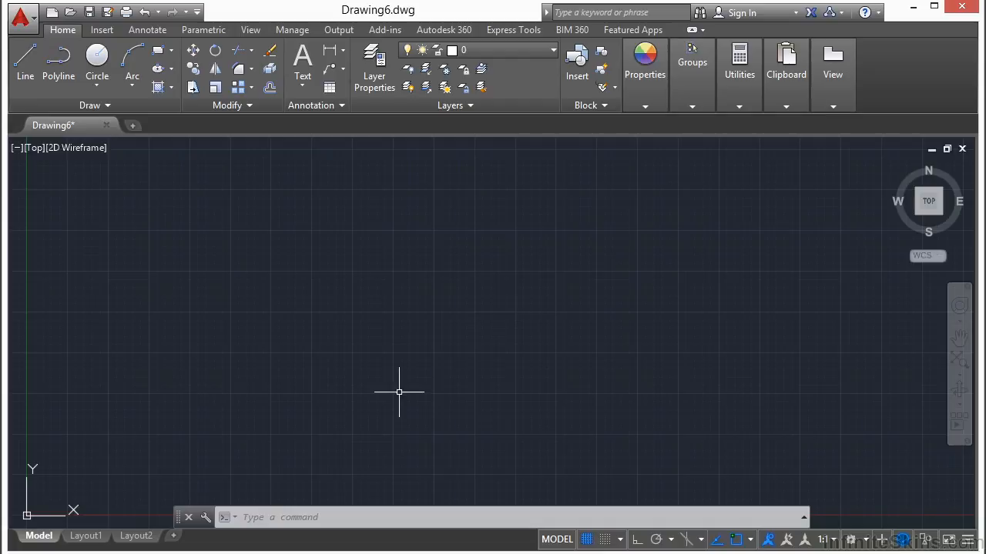
type("LINE")
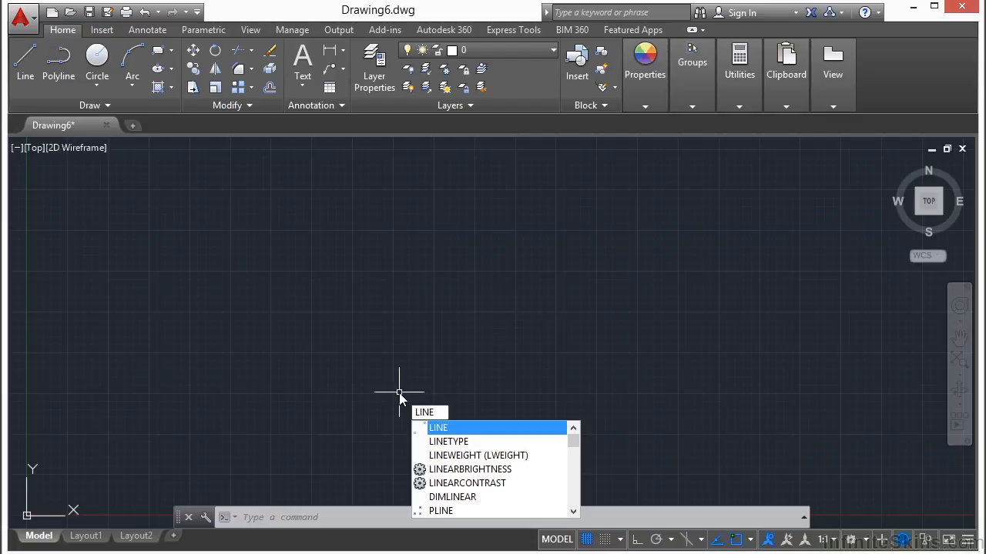
key("BackSpace")
key("BackSpace")
key("BackSpace")
key("BackSpace")
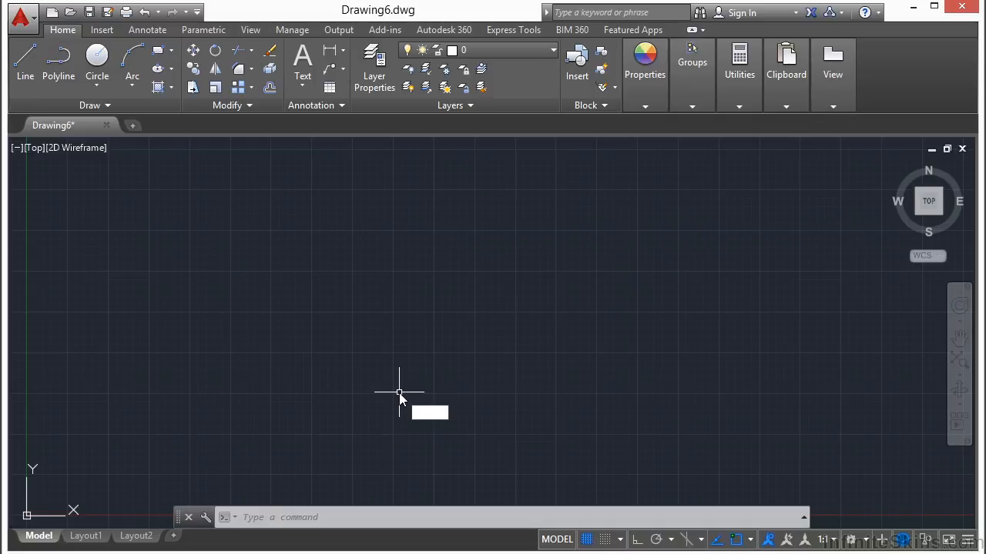
key("Escape")
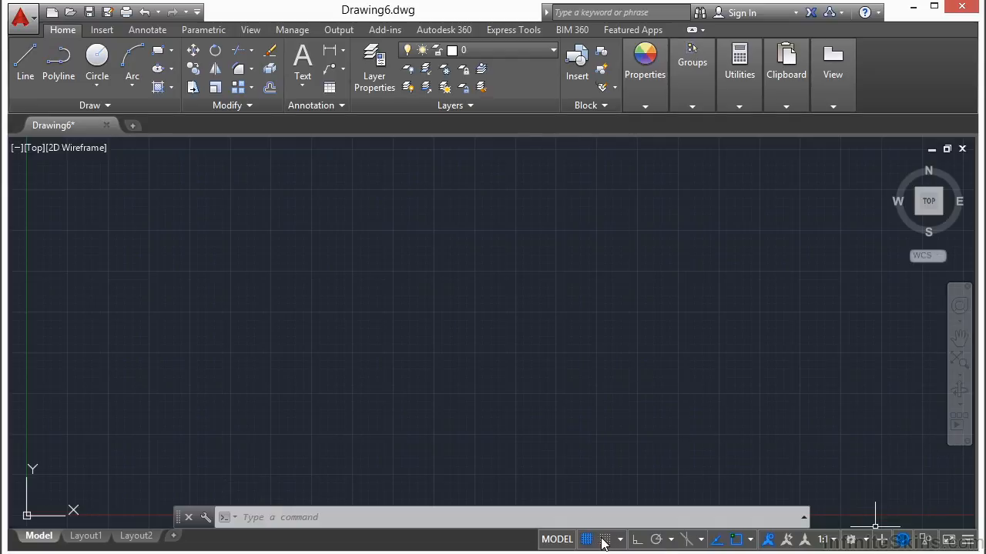
Step: Add the Dynamic Input toggle to the status bar and switch dynamic input off
left_click(968, 542)
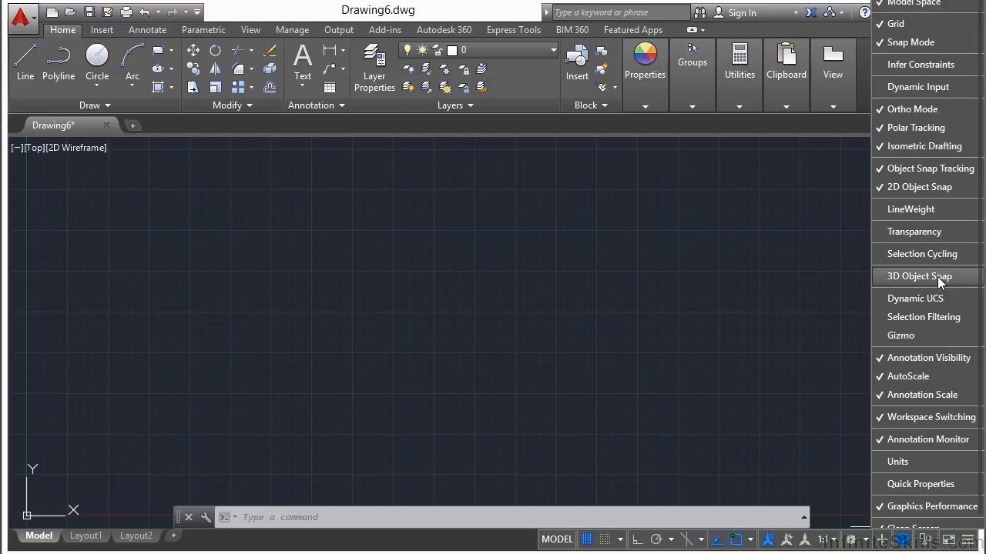
left_click(923, 87)
left_click(923, 87)
left_click(923, 87)
left_click(922, 87)
left_click(923, 87)
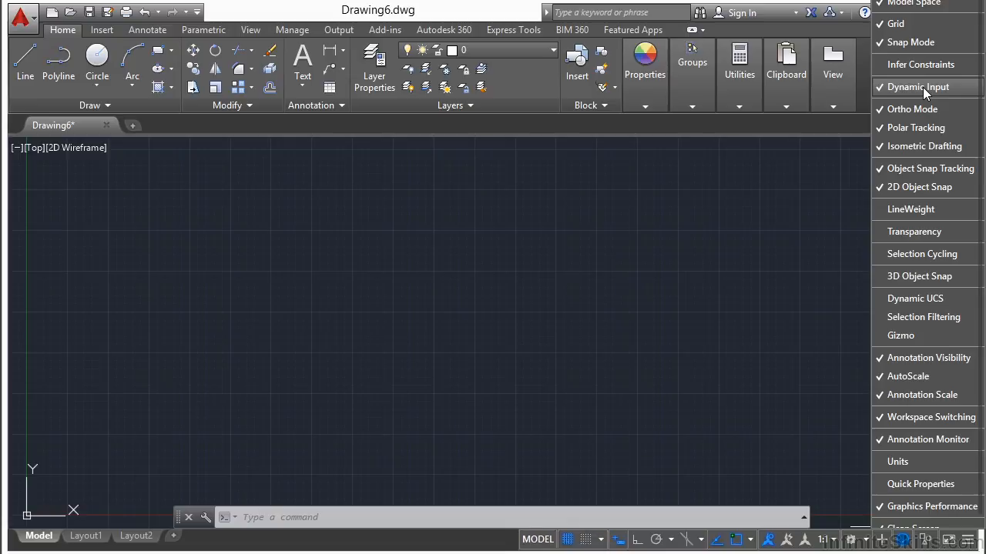
left_click(622, 540)
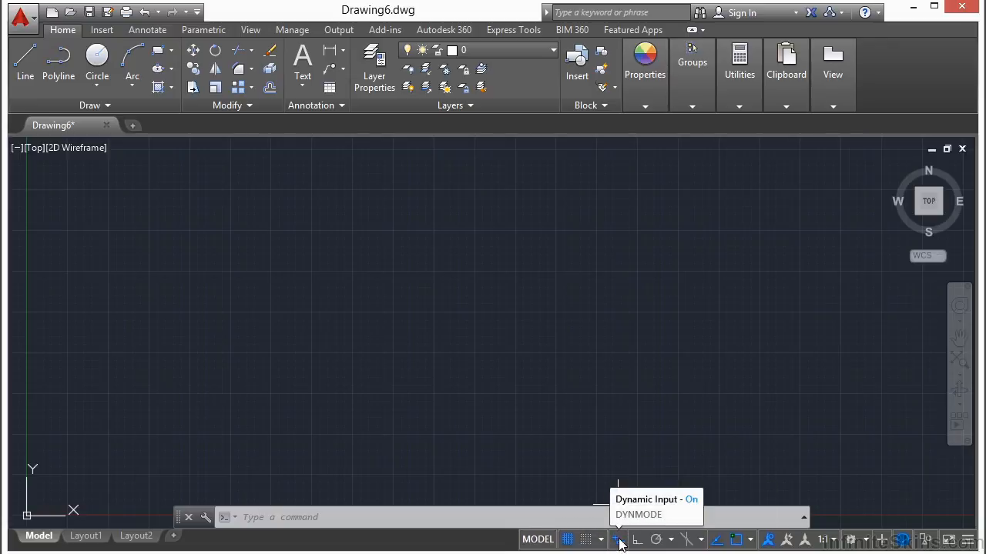
left_click(620, 541)
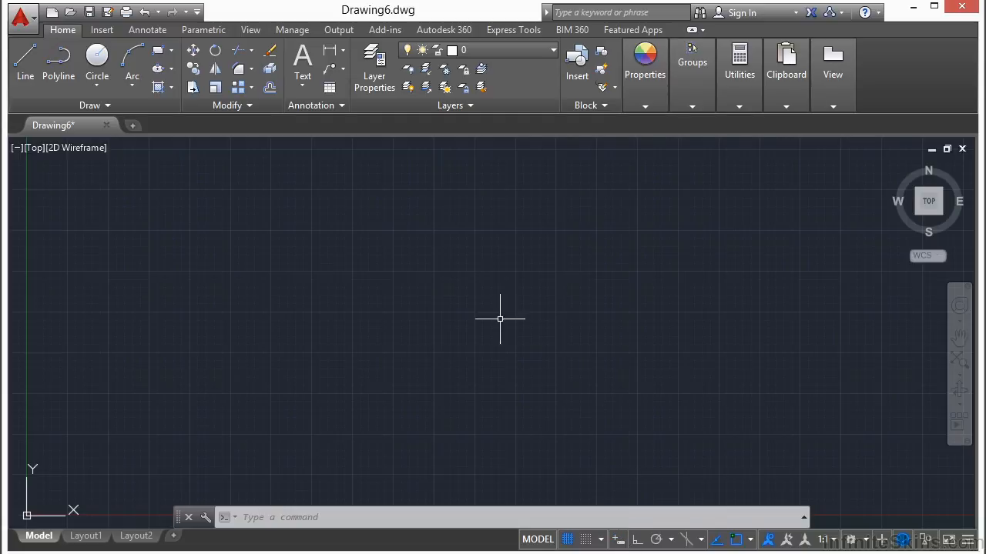
type("LINE")
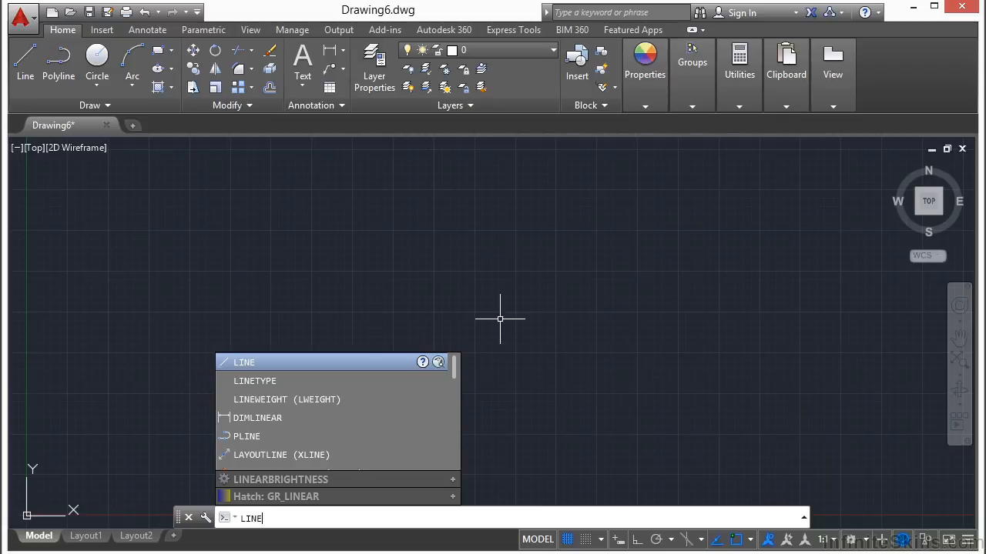
key("Down")
key("BackSpace")
key("BackSpace")
key("BackSpace")
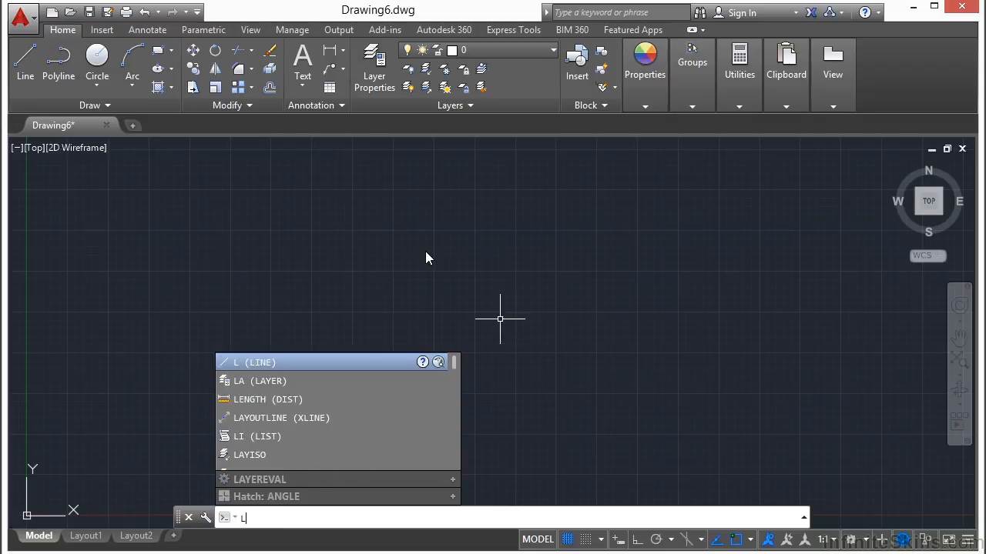
key("BackSpace")
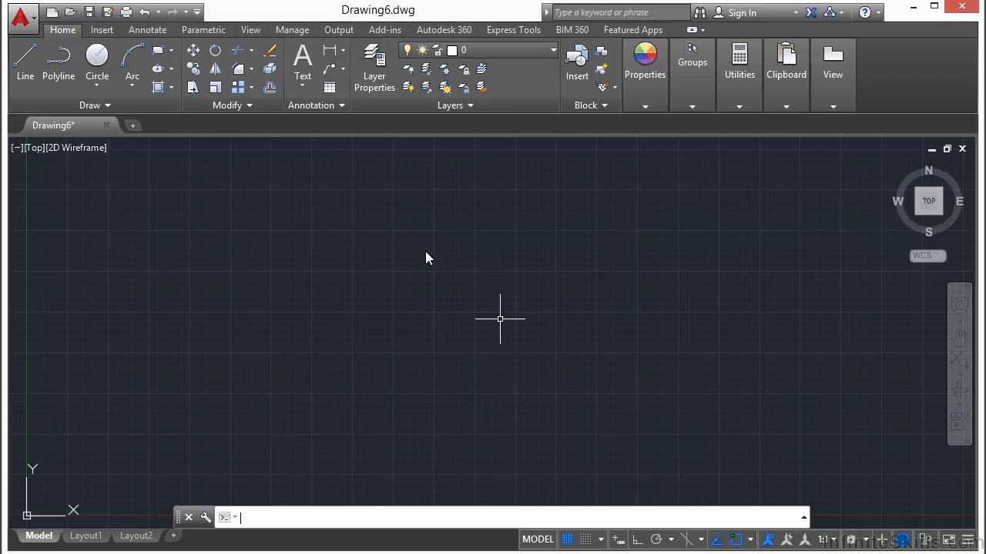
type("ERASE")
key("Up")
key("Up")
key("Up")
key("Up")
key("Up")
key("Up")
key("Up")
Step: Draw one slanted line segment near the middle of the drawing, undoing the first start point and picking a new one
type("line")
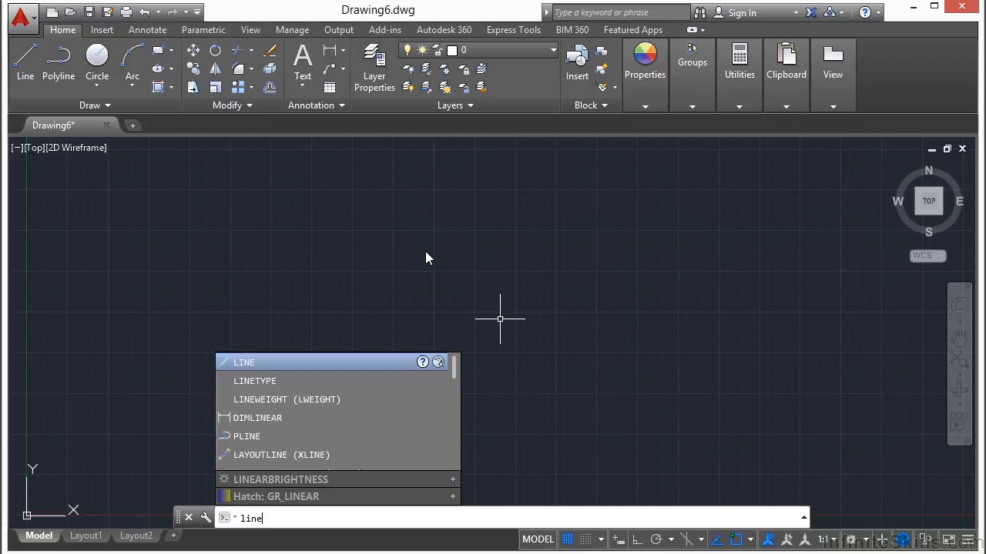
key("Return")
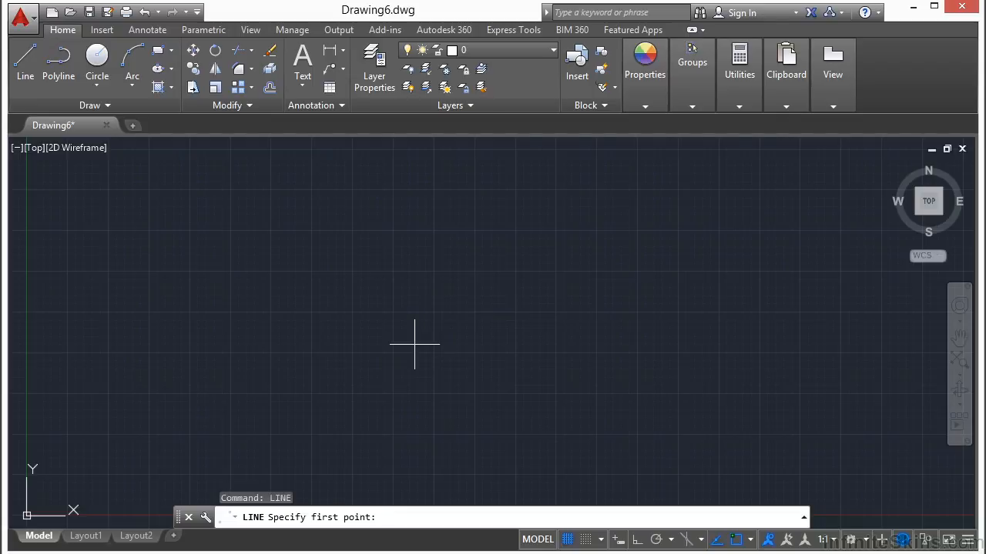
left_click(365, 315)
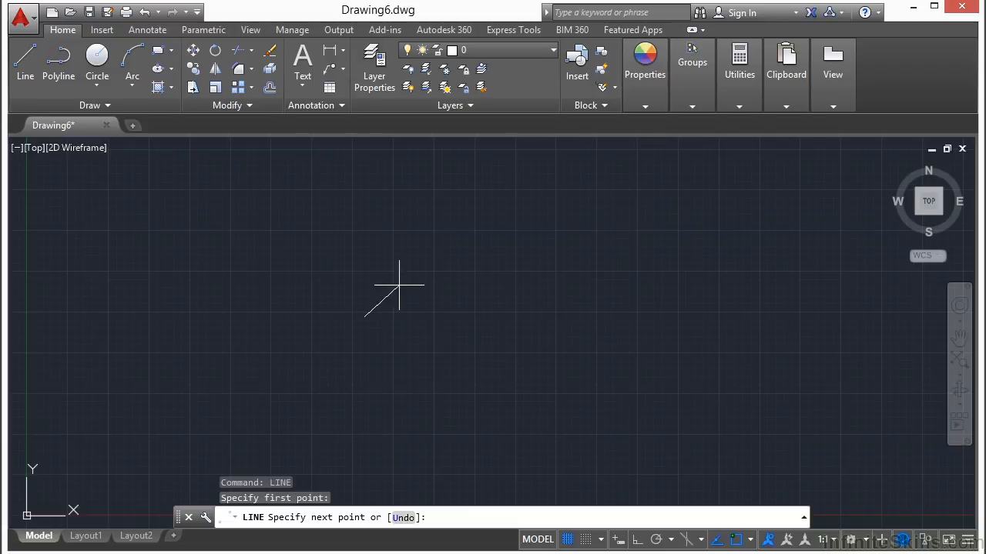
left_click(404, 517)
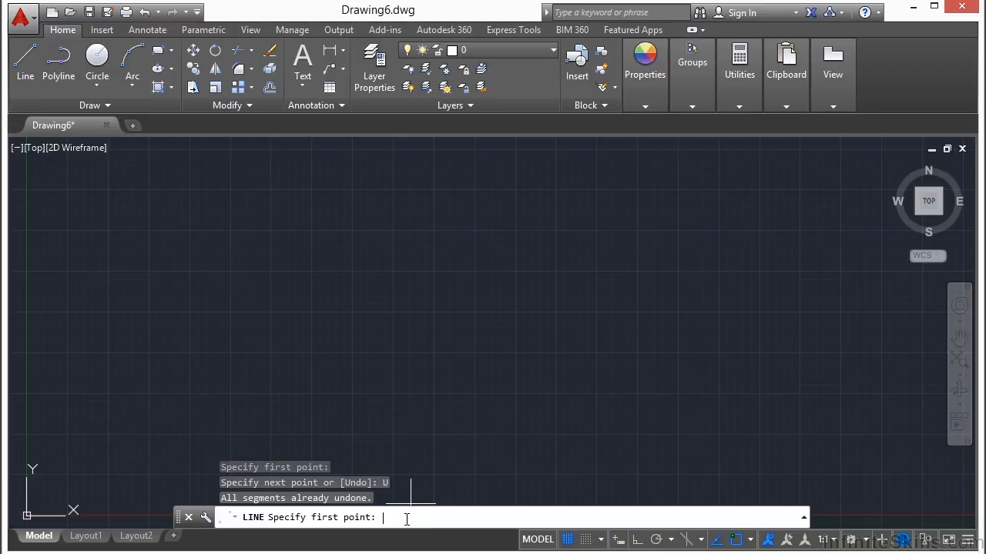
left_click(451, 325)
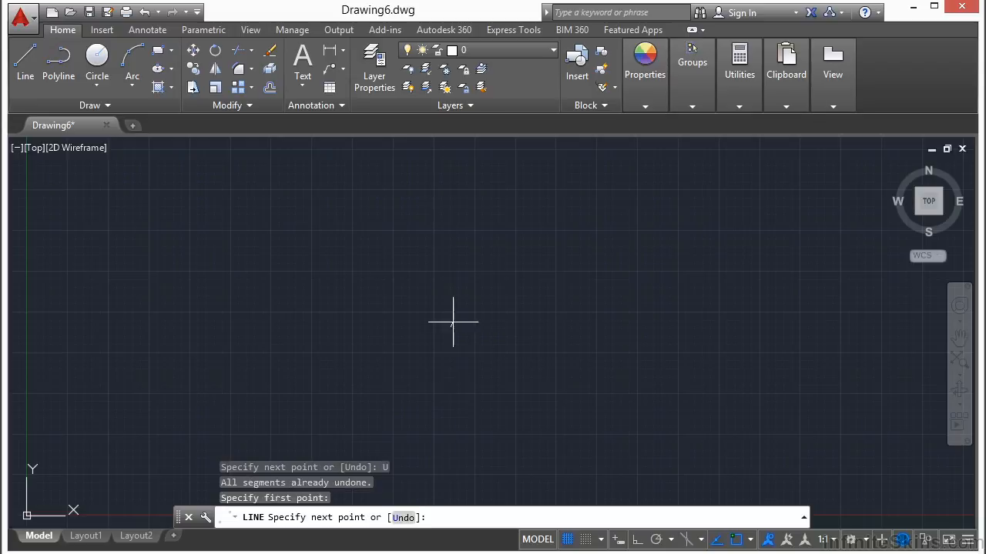
left_click(521, 283)
right_click(597, 307)
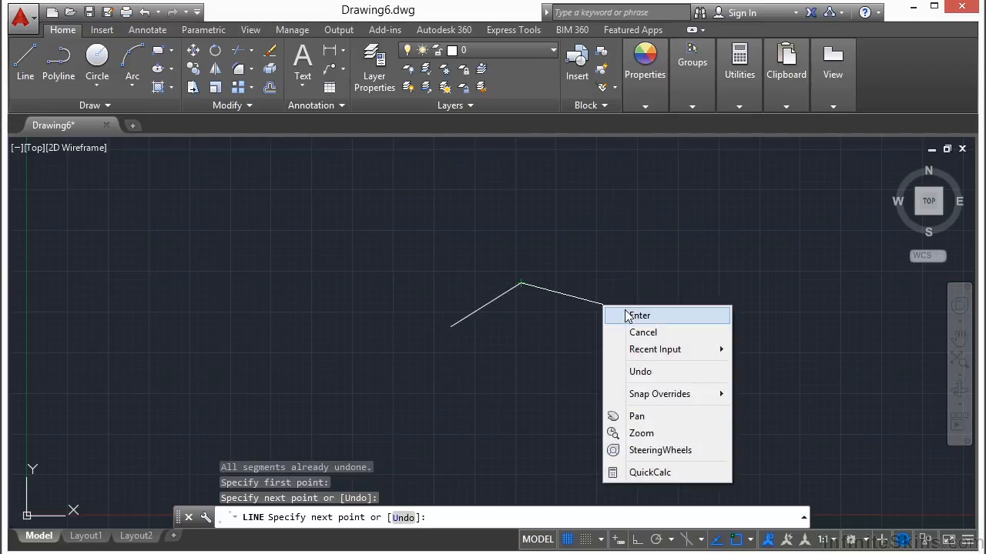
left_click(621, 313)
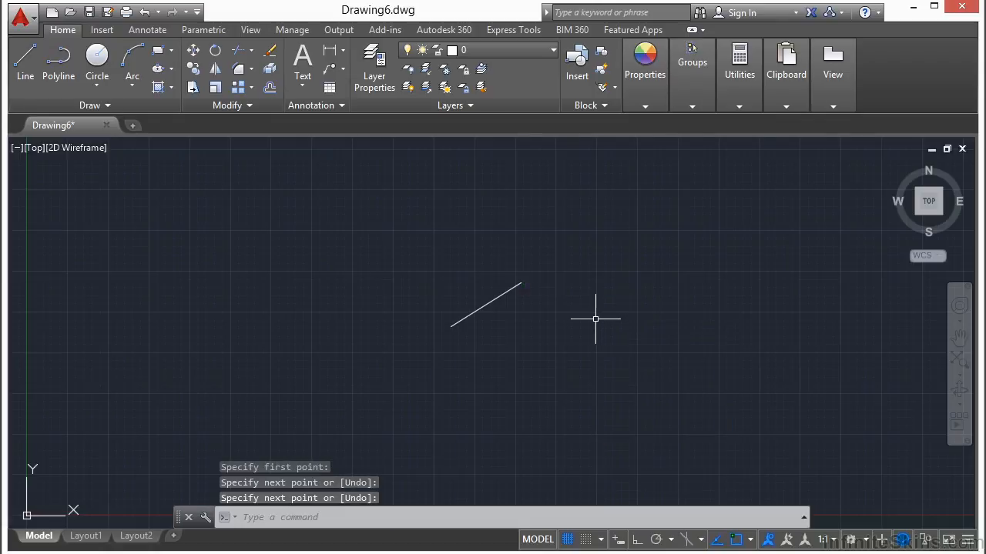
Step: Draw a center-radius circle with a radius of about 3.66 above and to the left of the line
type("c")
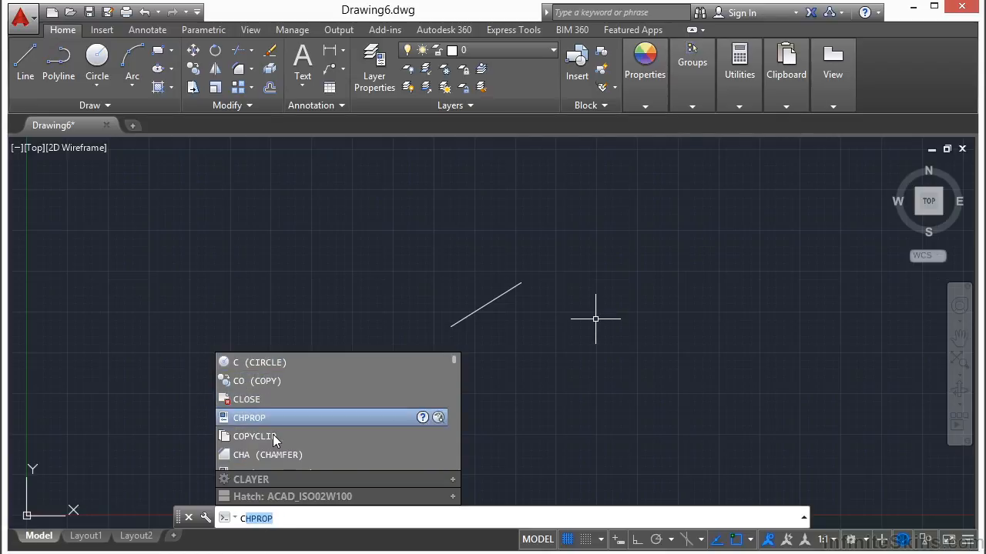
left_click(271, 362)
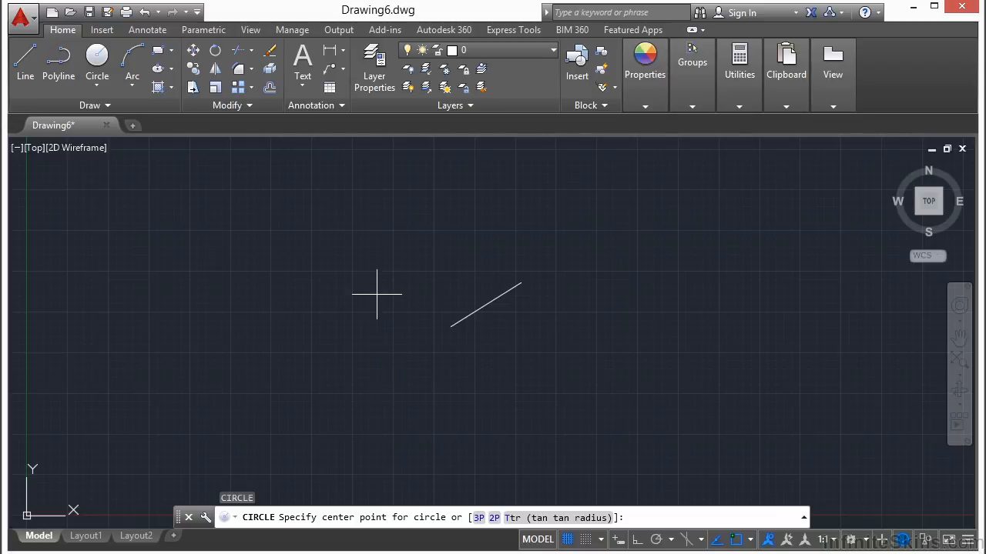
left_click(371, 242)
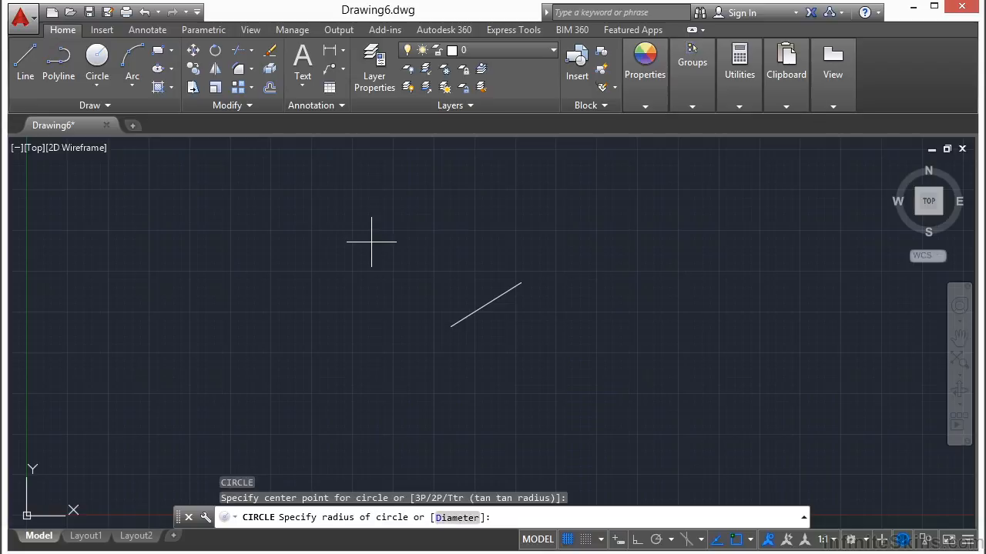
left_click(314, 259)
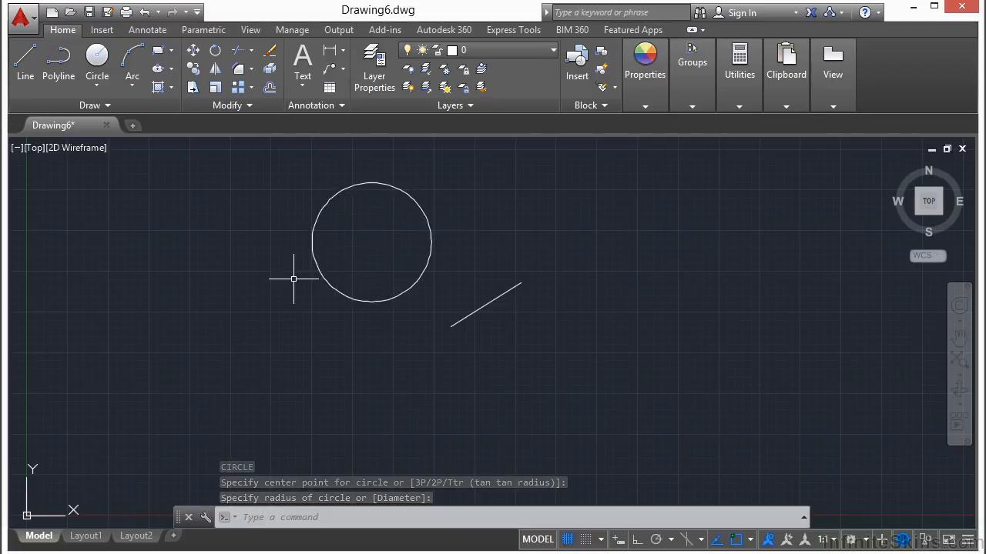
Step: Draw a second circle below and to the left of the first, using the Diameter option with a diameter of 5
key("Return")
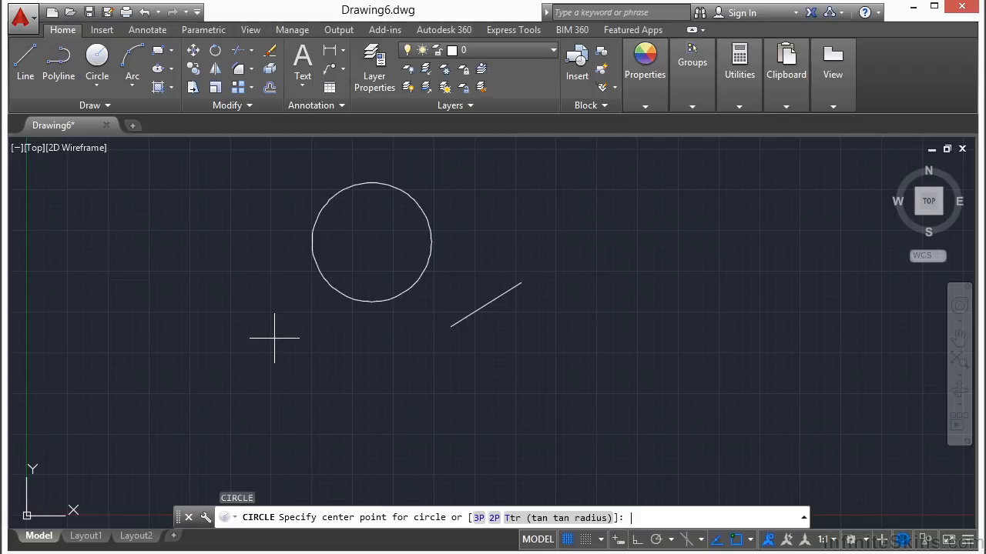
left_click(248, 358)
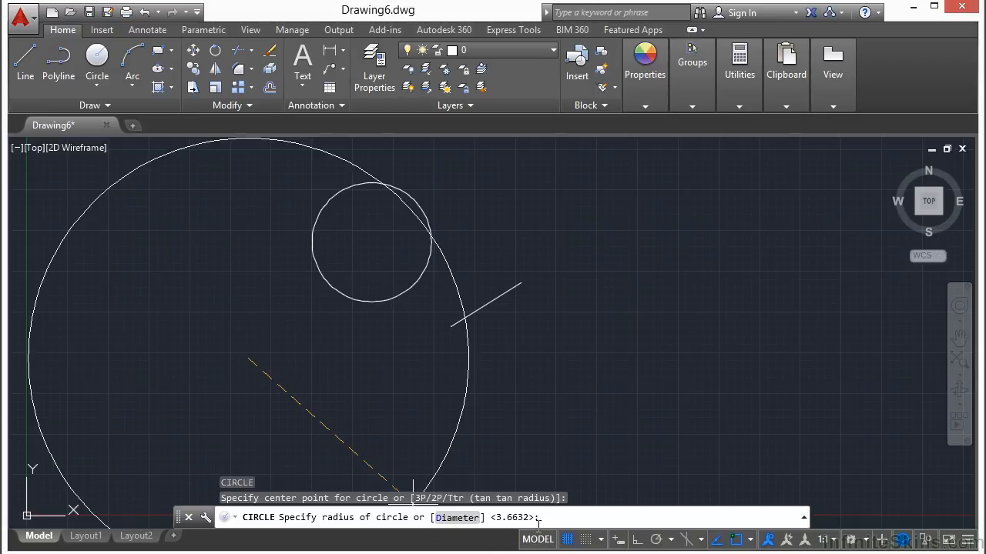
left_click(458, 517)
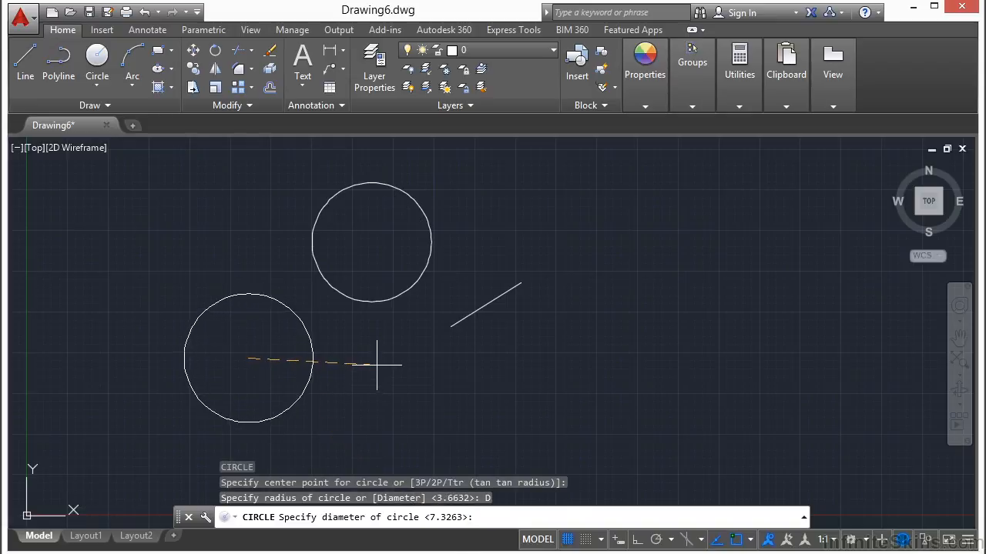
type("5")
key("Return")
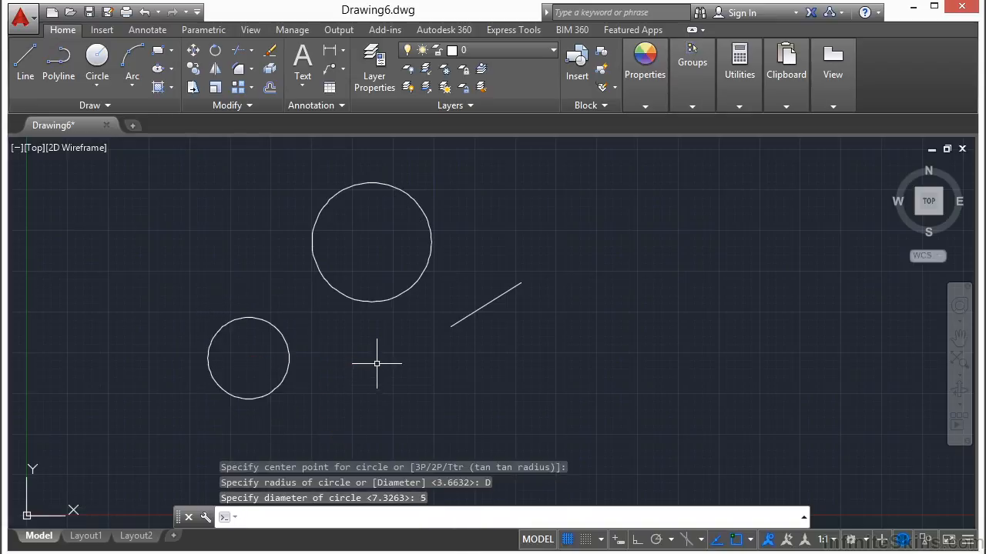
Step: Draw a circle to the right of the line through three picked points, using the 3P option
key("Return")
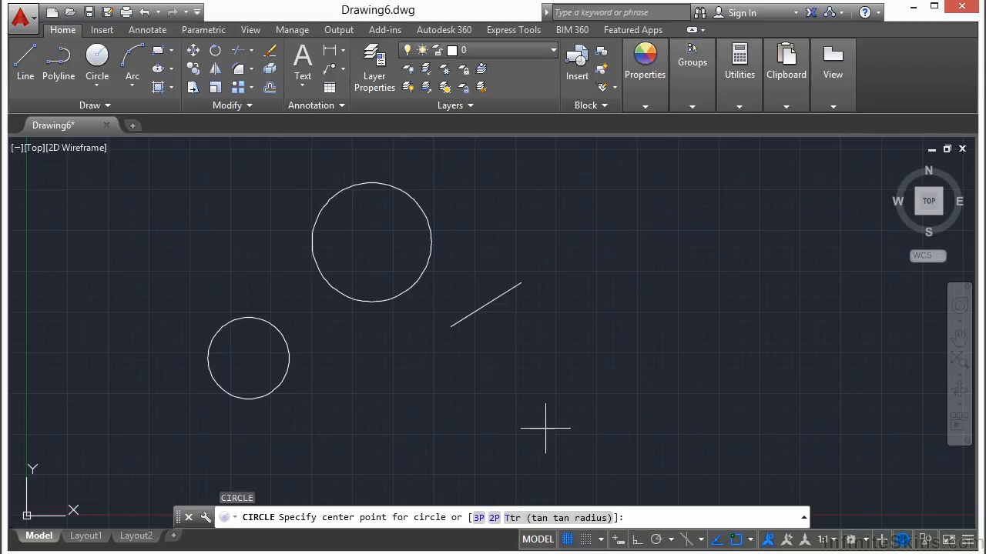
type("3p")
key("Return")
left_click(565, 331)
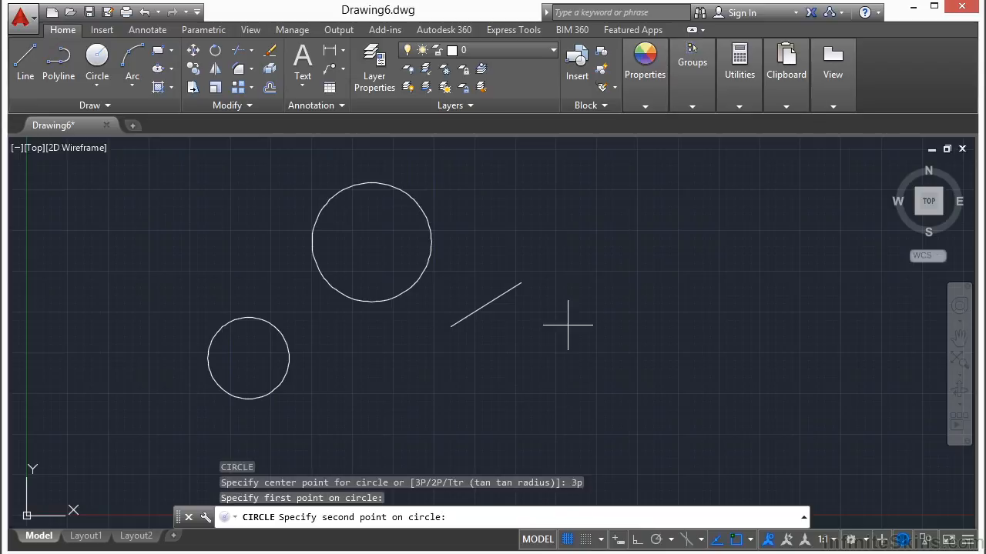
left_click(606, 271)
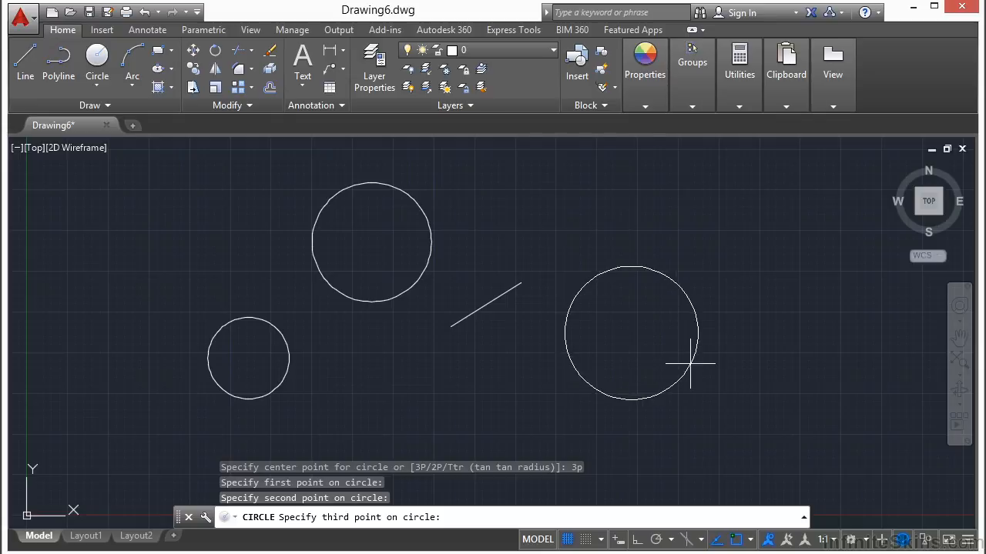
left_click(683, 348)
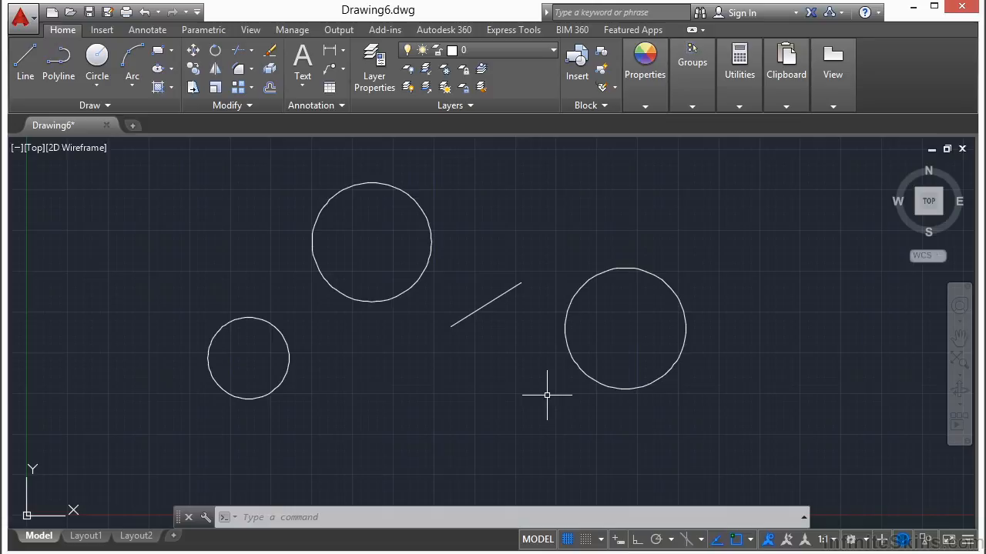
Step: Draw a small horizontal rectangle above the three-point circle by picking two opposite corners
type("REC")
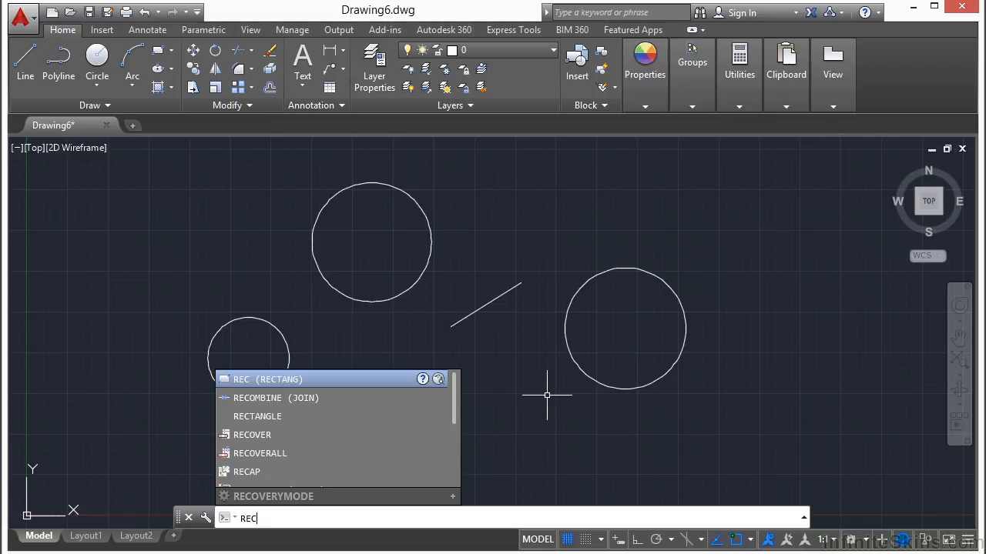
key("Return")
left_click(539, 216)
left_click(620, 188)
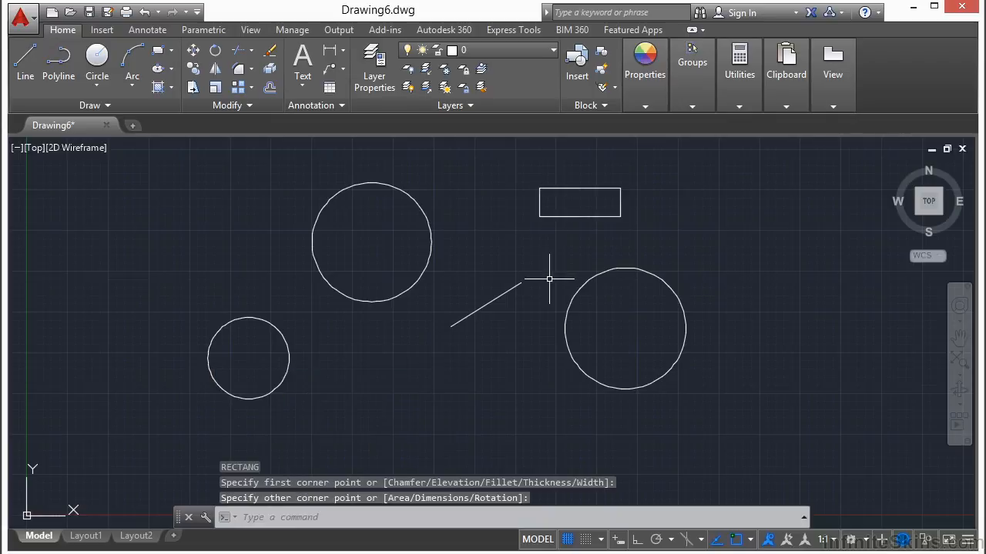
Step: Draw two small horizontal rectangles below the line, one between the small circle and the line's lower end, the other farther down and right
type("REC")
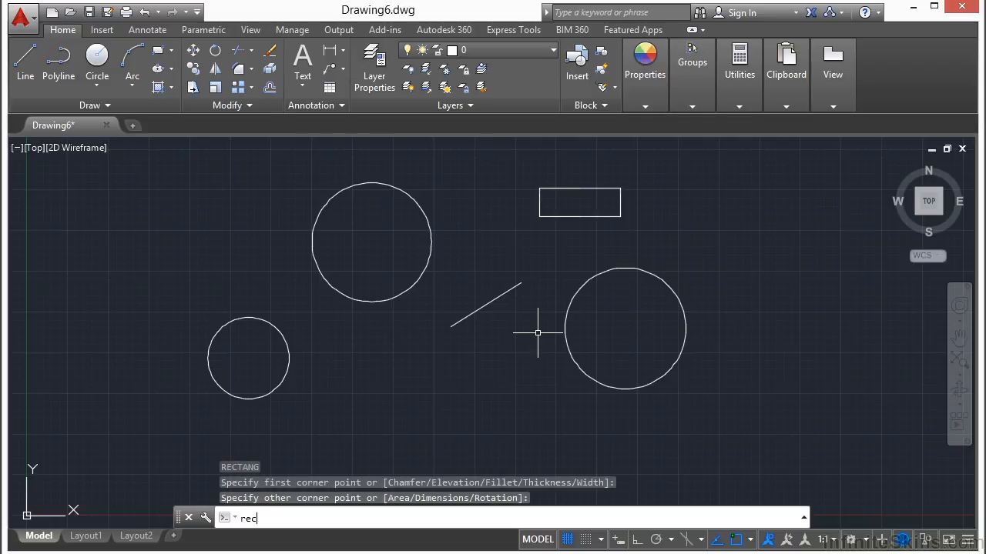
key("Return")
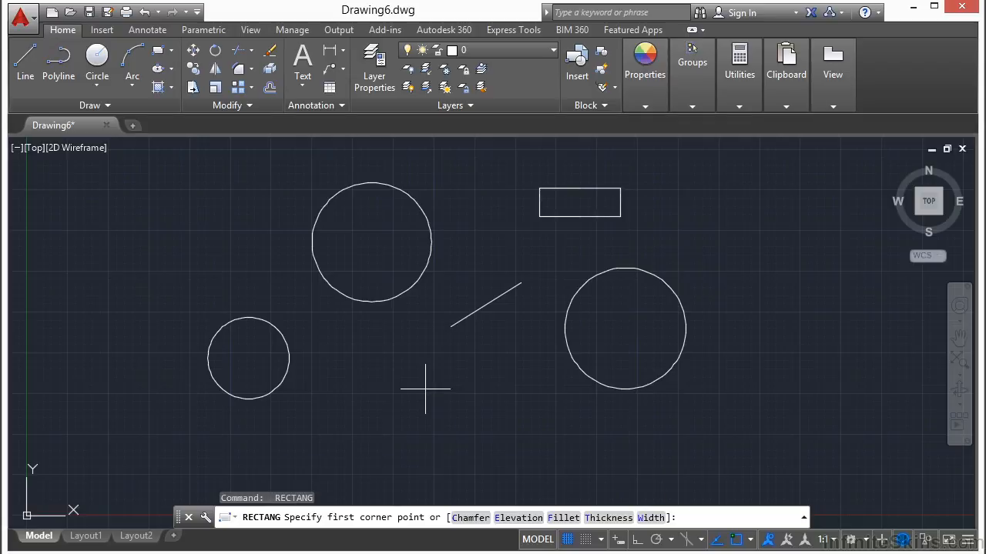
left_click(382, 352)
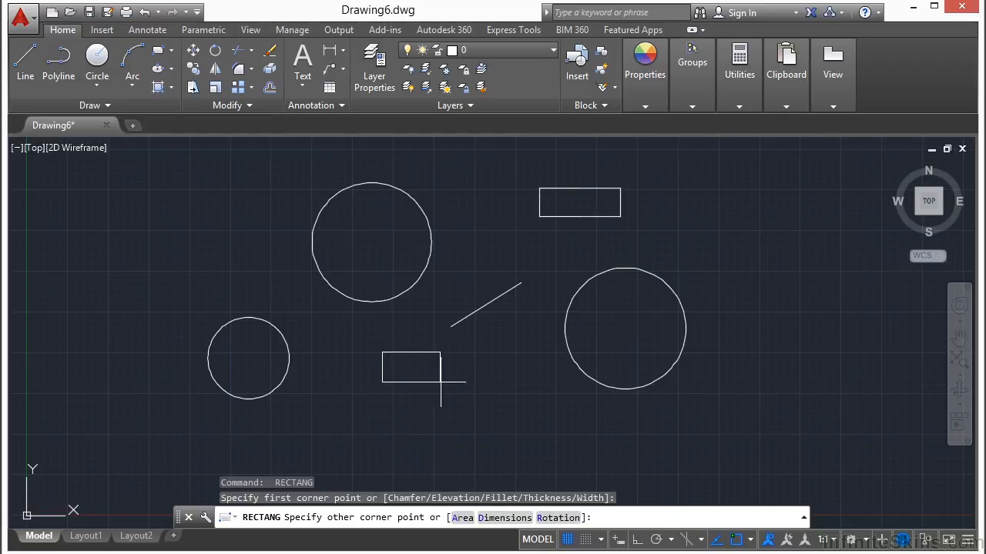
left_click(443, 383)
key("Return")
left_click(487, 393)
left_click(557, 432)
Step: Repeat the Rectangle command to draw a small horizontal rectangle above and to the right of the three-point circle
key("Return")
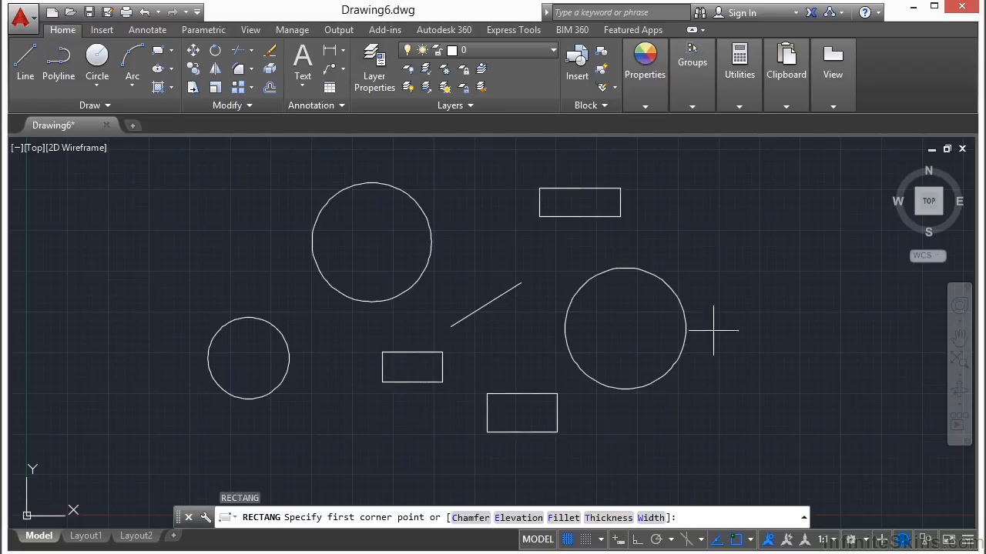
left_click(726, 196)
left_click(792, 226)
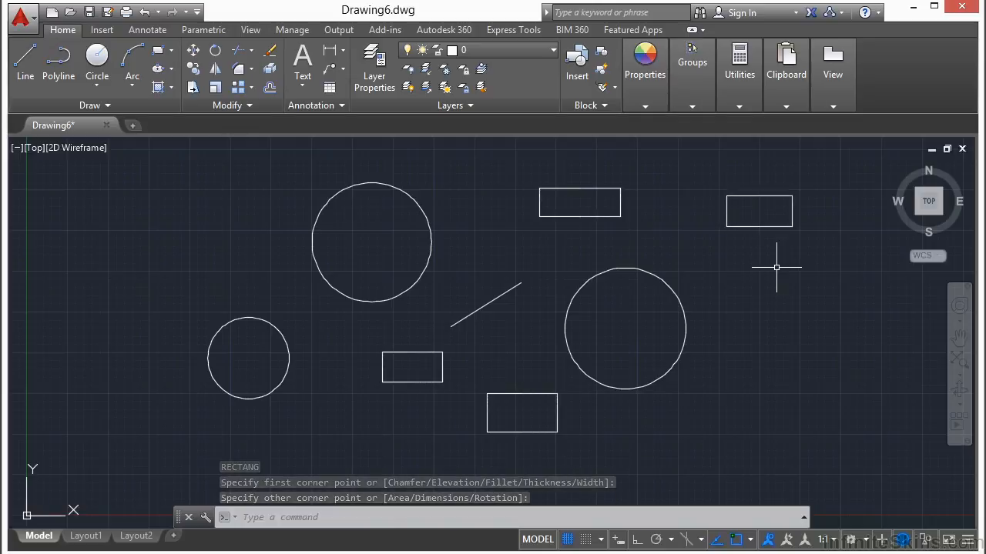
left_click(776, 267)
key("Escape")
key("Escape")
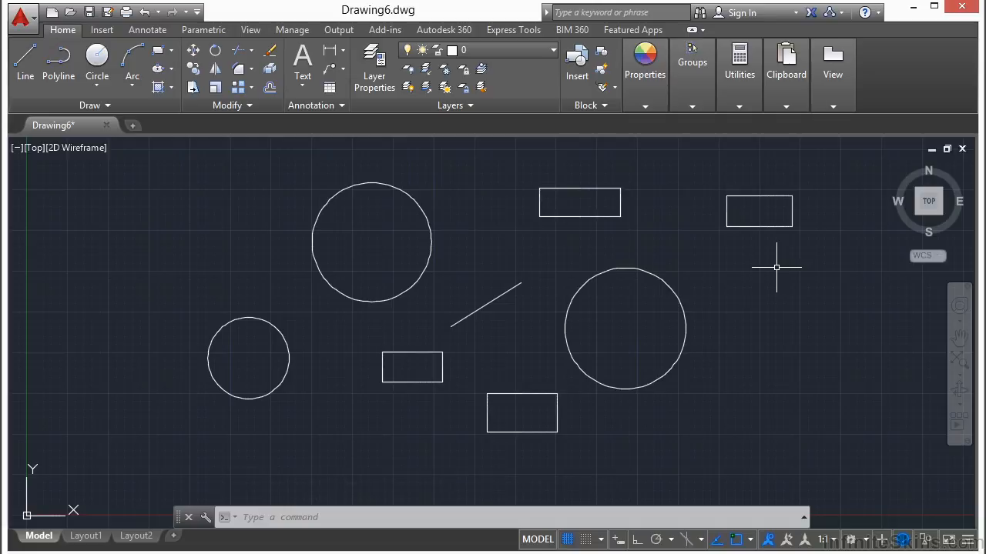
Step: Show the Properties palette, float it over the drawing, and dock it back at the edge of the drawing area
scroll(269, 331, "down", 2)
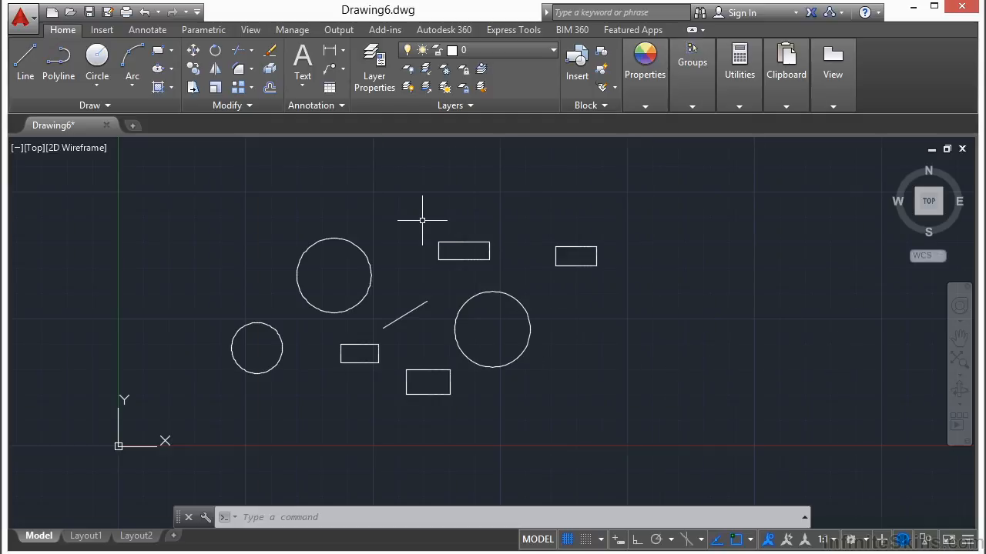
key("ctrl+1")
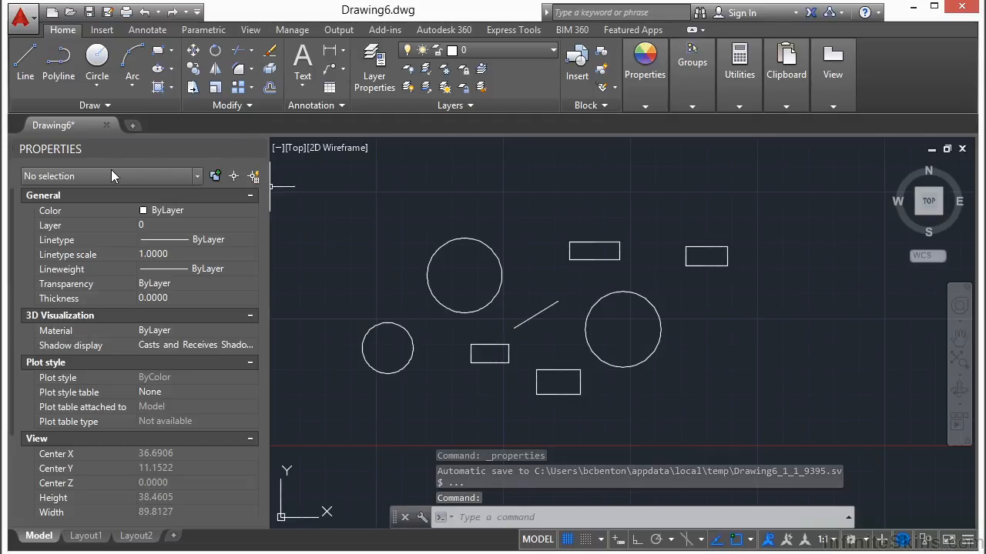
mouse_move(34, 151)
left_mouse_down()
mouse_move(164, 121)
mouse_move(182, 103)
left_mouse_up()
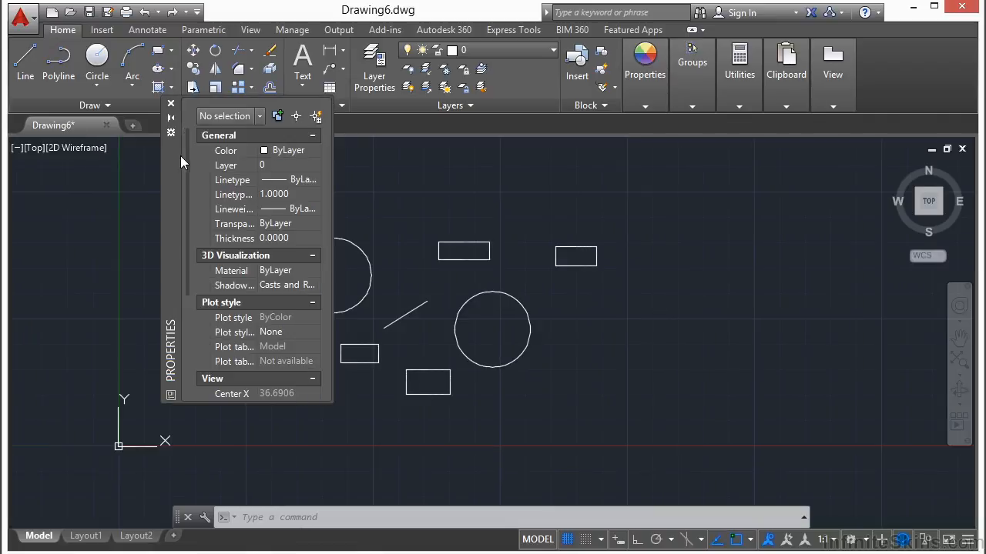
mouse_move(171, 176)
left_mouse_down()
mouse_move(138, 219)
mouse_move(156, 239)
mouse_move(31, 228)
left_mouse_up()
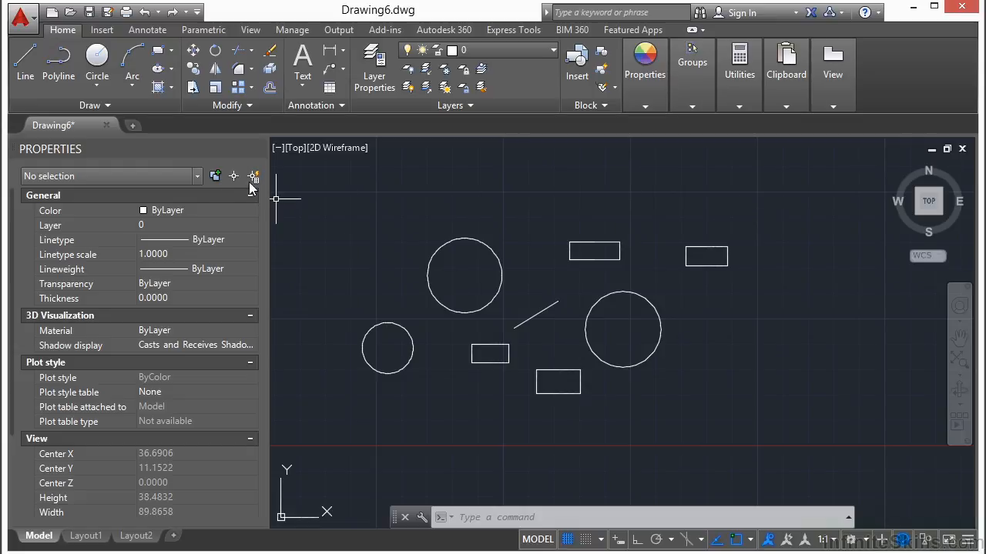
Step: Select all the objects with one crossing window and open Quick Select
left_click(774, 208)
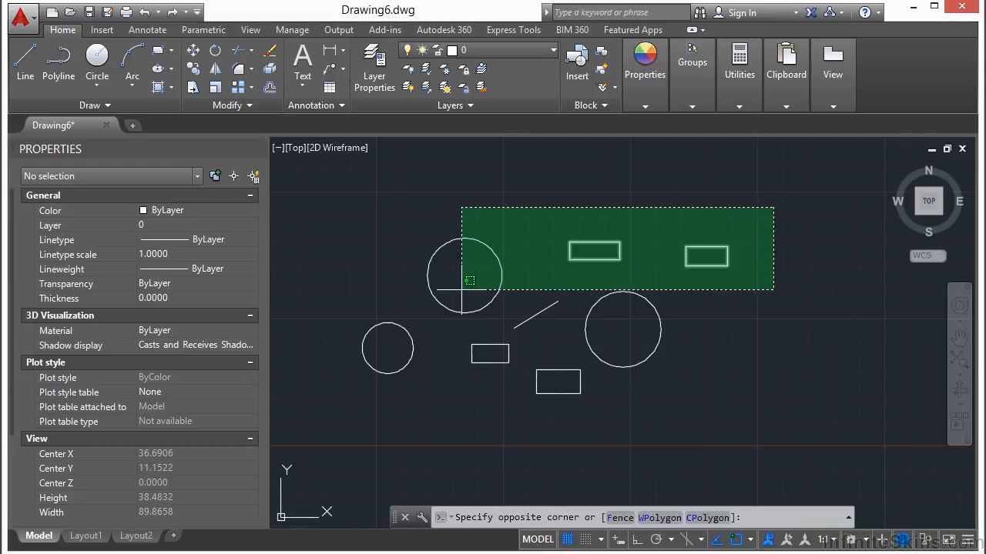
left_click(354, 433)
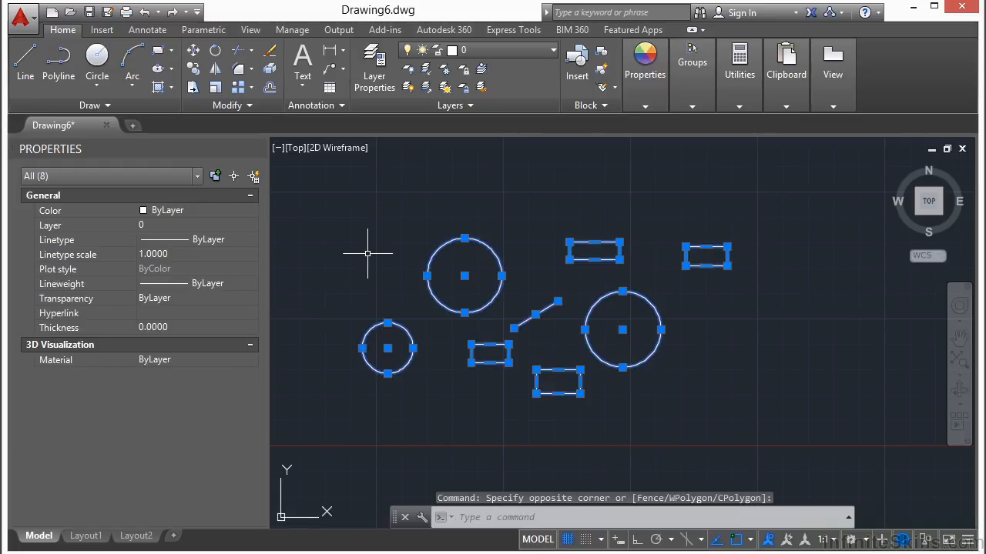
left_click(255, 177)
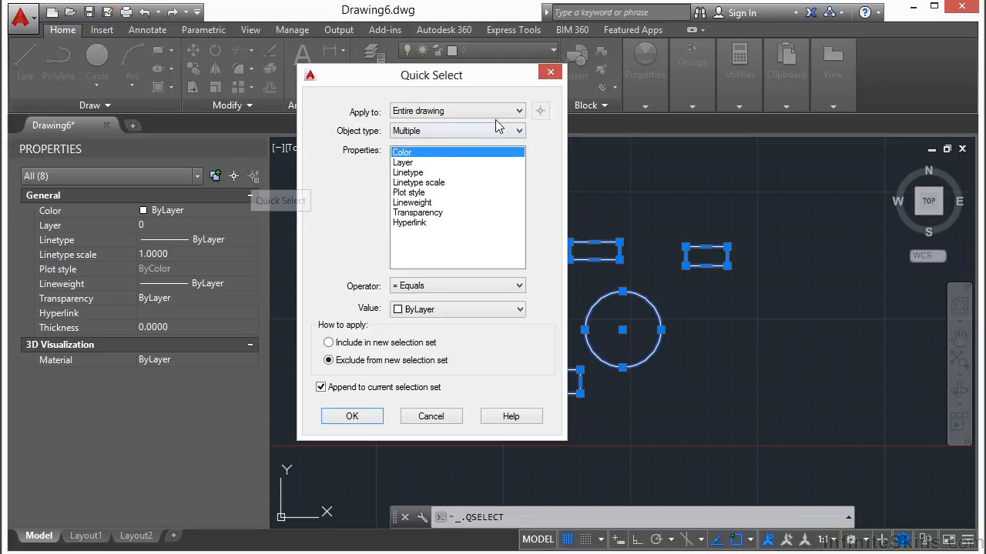
Step: Quick-select the Circle objects in the entire drawing as a new selection set, not appended to the current one, and clear the selection
left_click(519, 110)
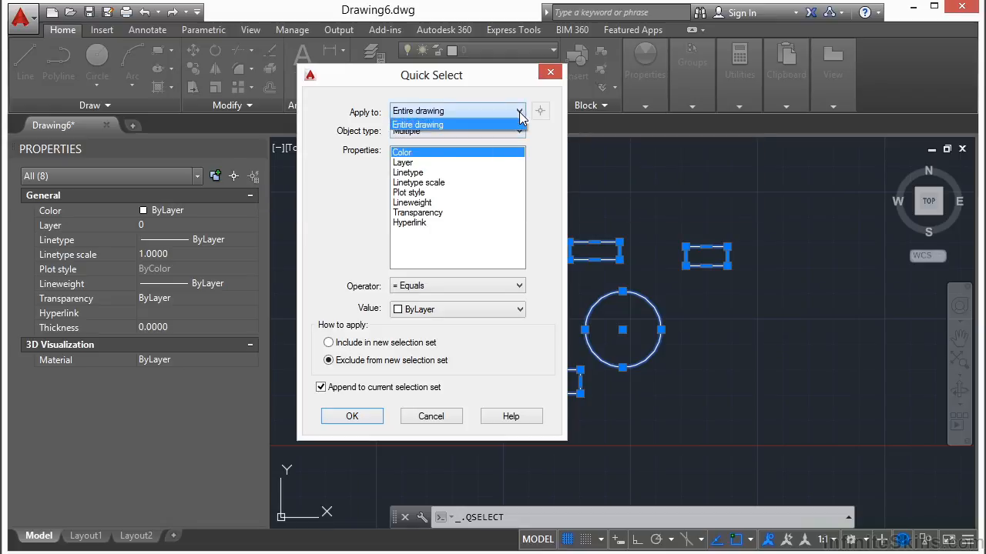
left_click(446, 123)
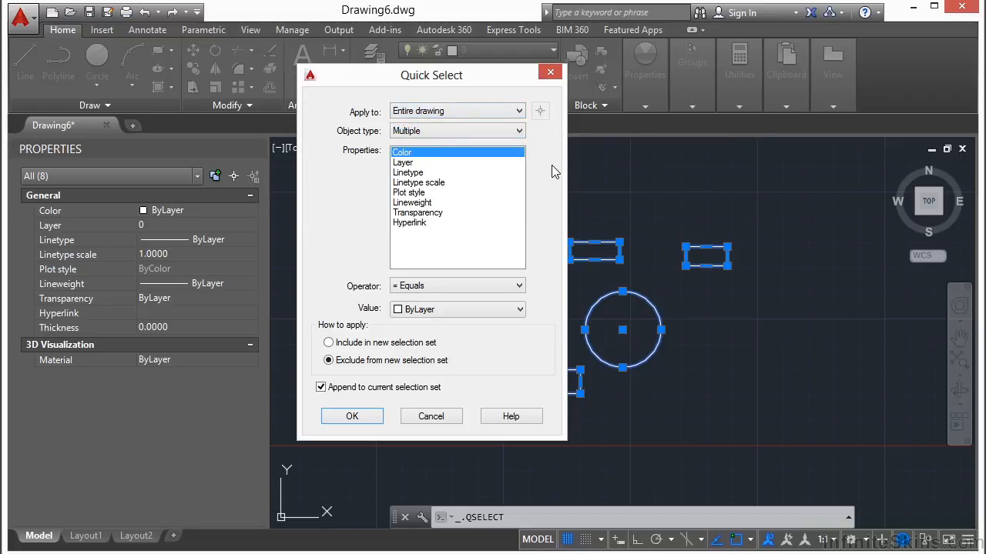
left_click(519, 131)
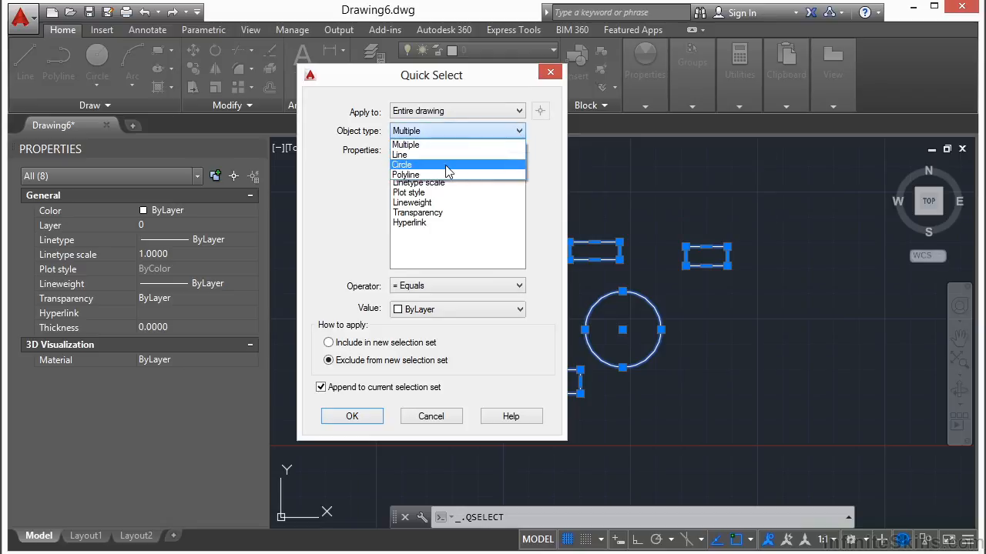
left_click(449, 165)
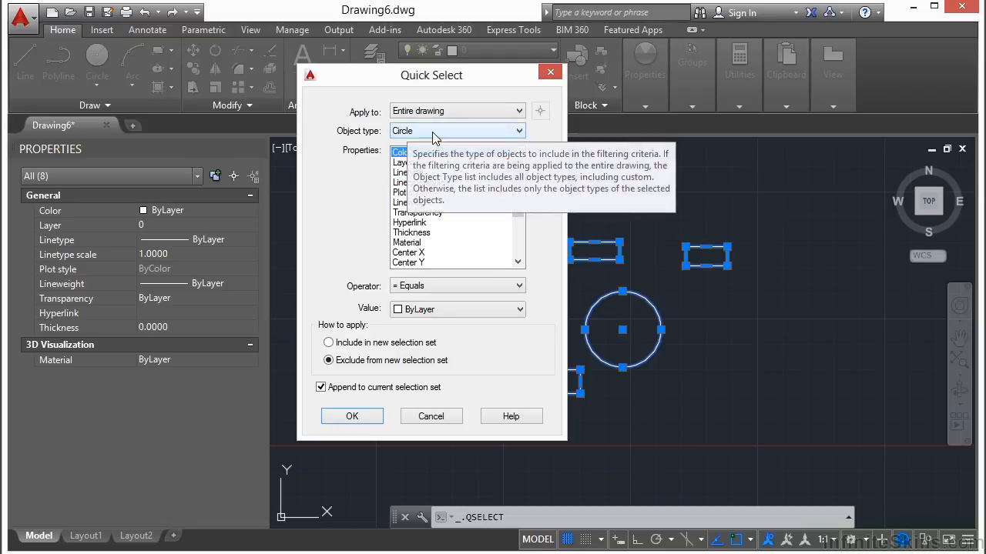
left_click(359, 344)
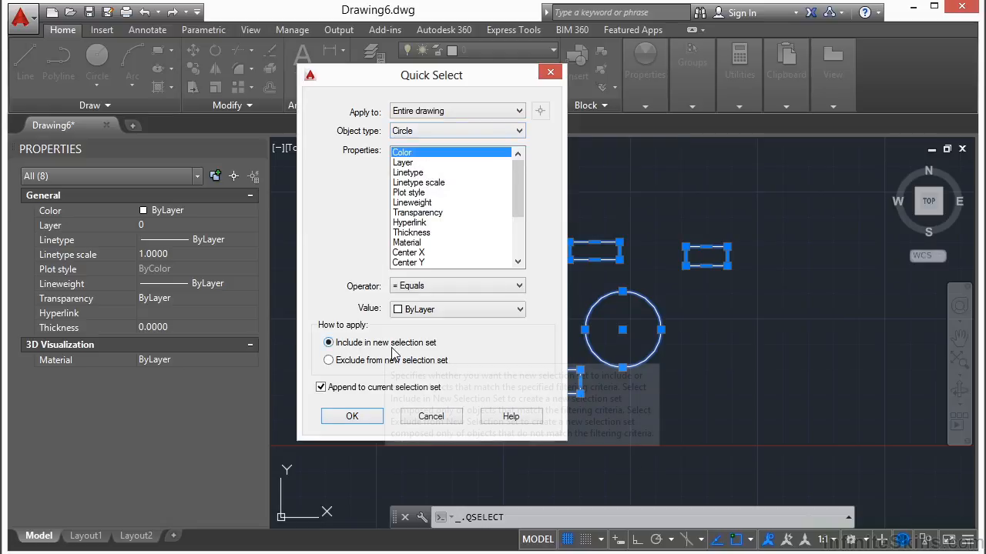
left_click(377, 388)
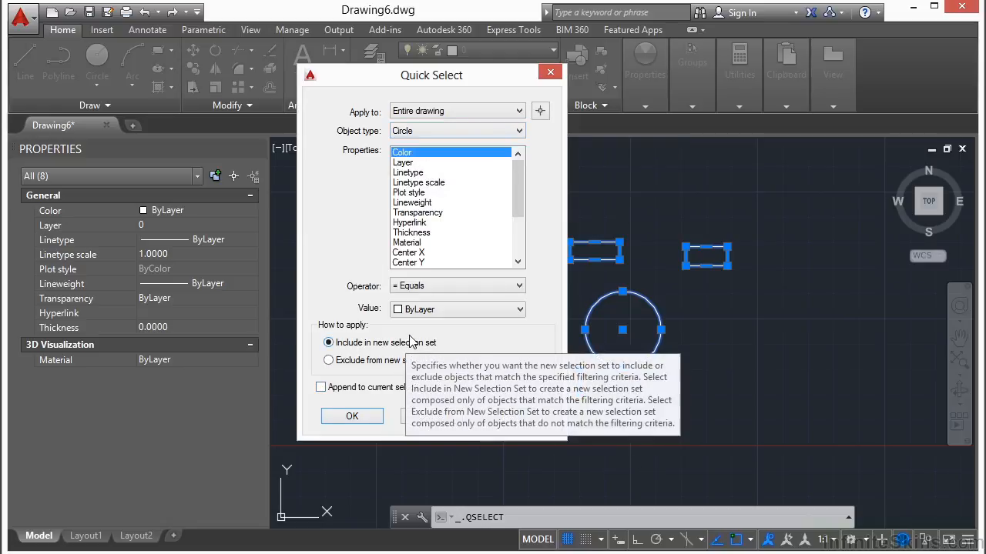
left_click(369, 417)
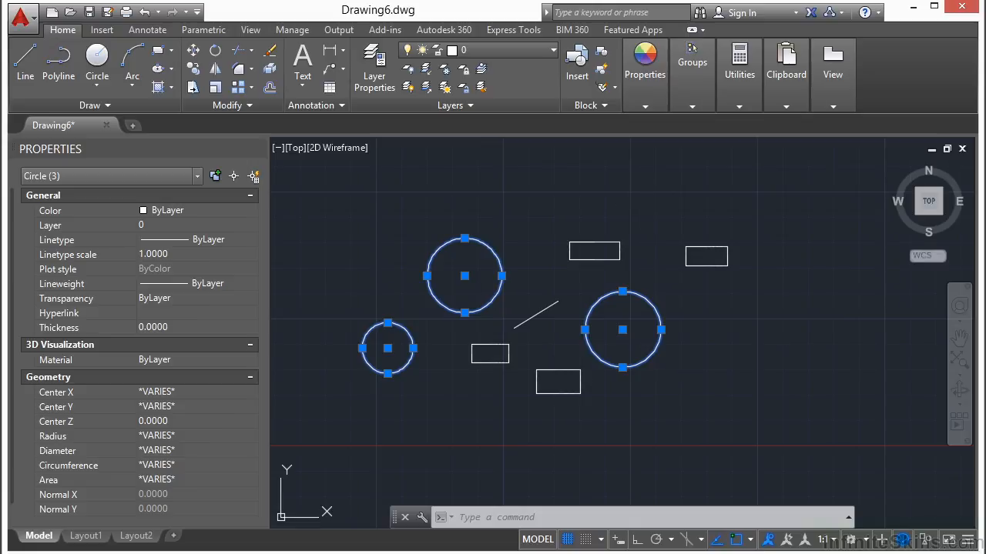
key("Escape")
key("Escape")
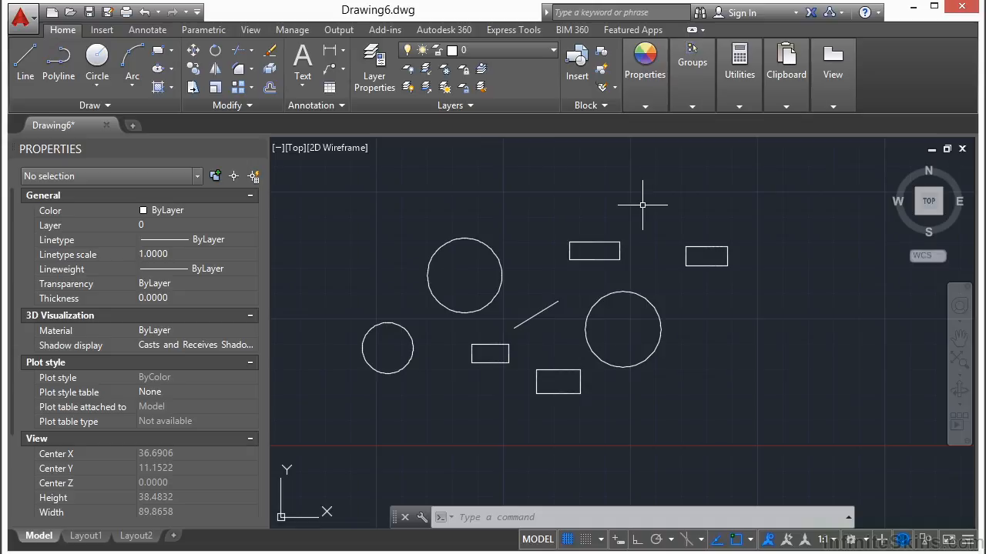
Step: Open and close the AutoCAD Help window, and close the Properties palette
key("F1")
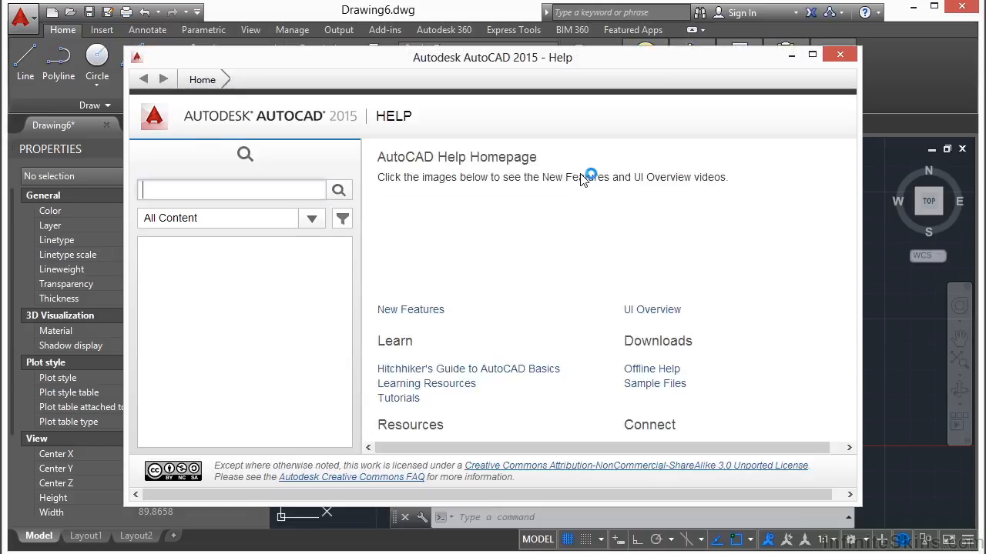
left_click(839, 55)
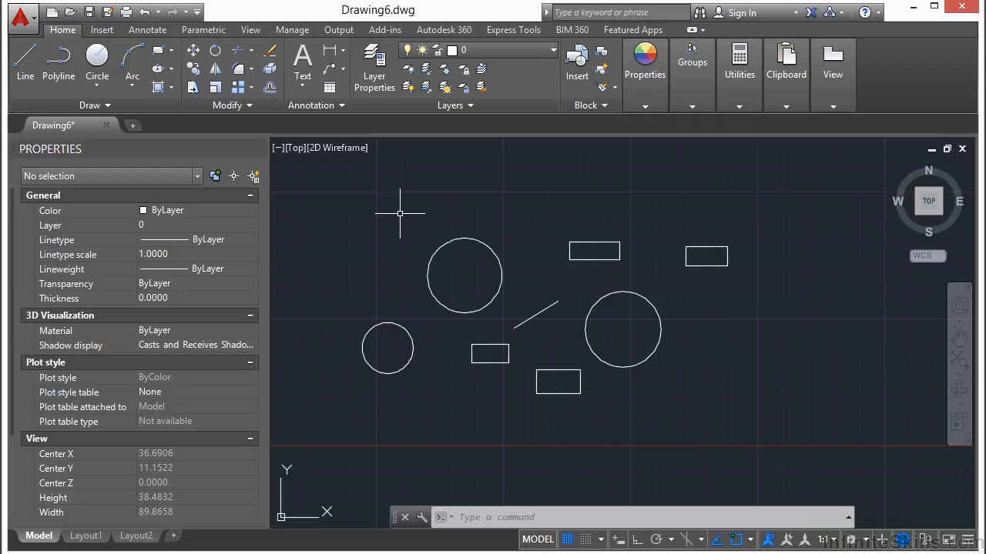
left_click(259, 147)
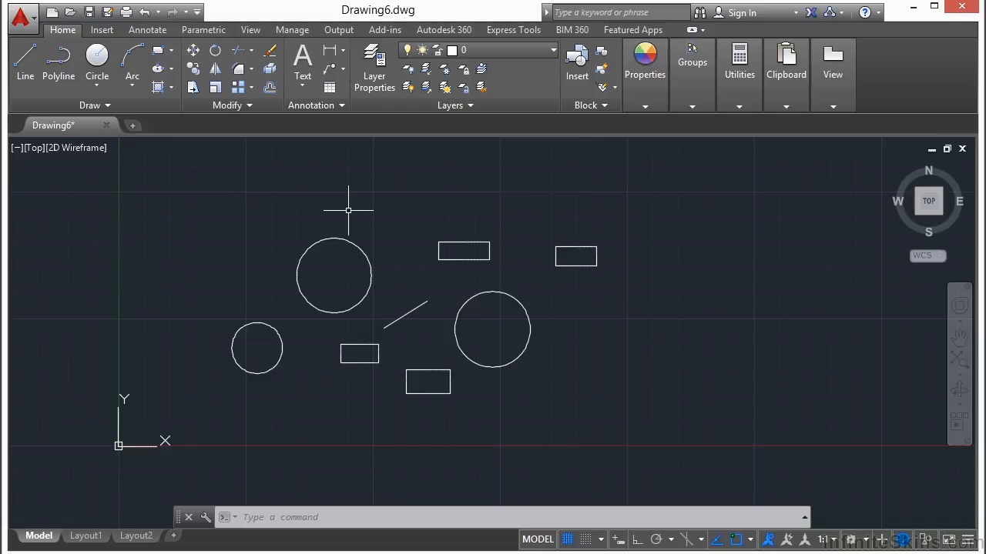
Step: Draw a rectangle from a corner above and right of the rightmost rectangle, using the recent input 46.9938,17.7392 as its opposite corner
type("rec")
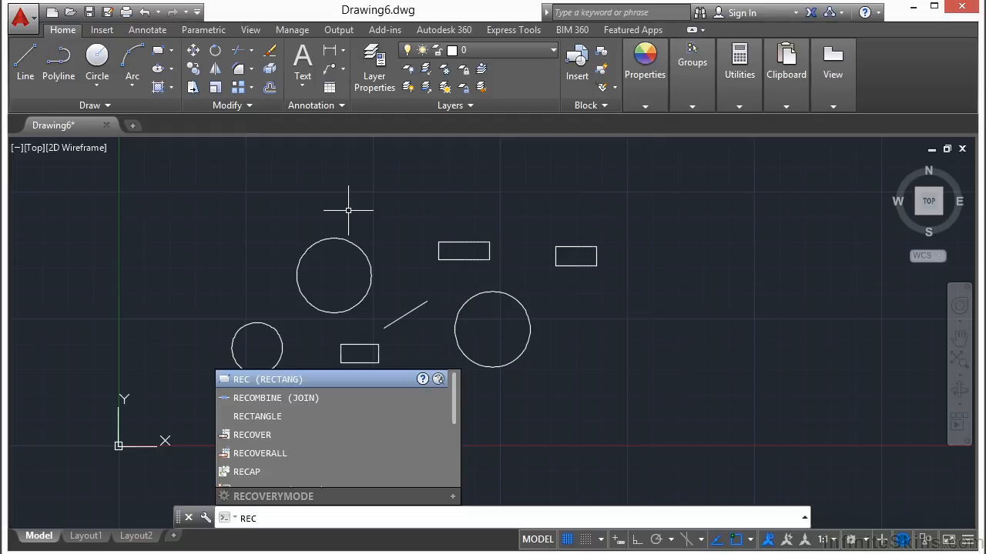
key("Return")
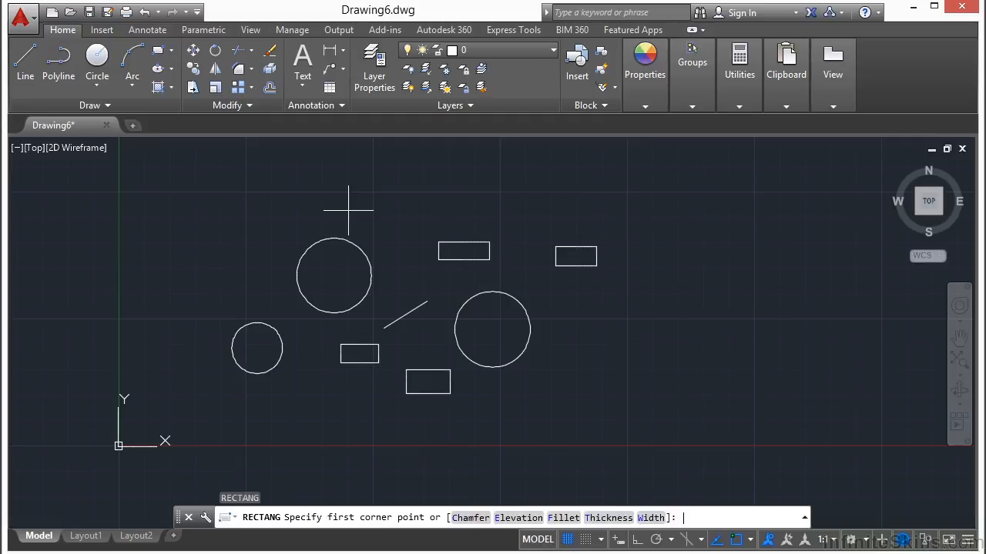
left_click(636, 200)
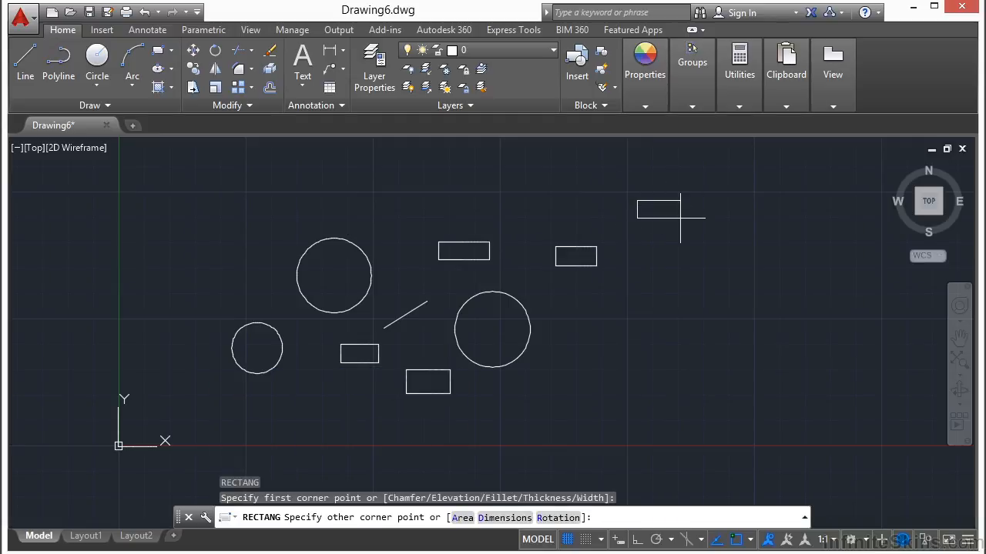
right_click(680, 218)
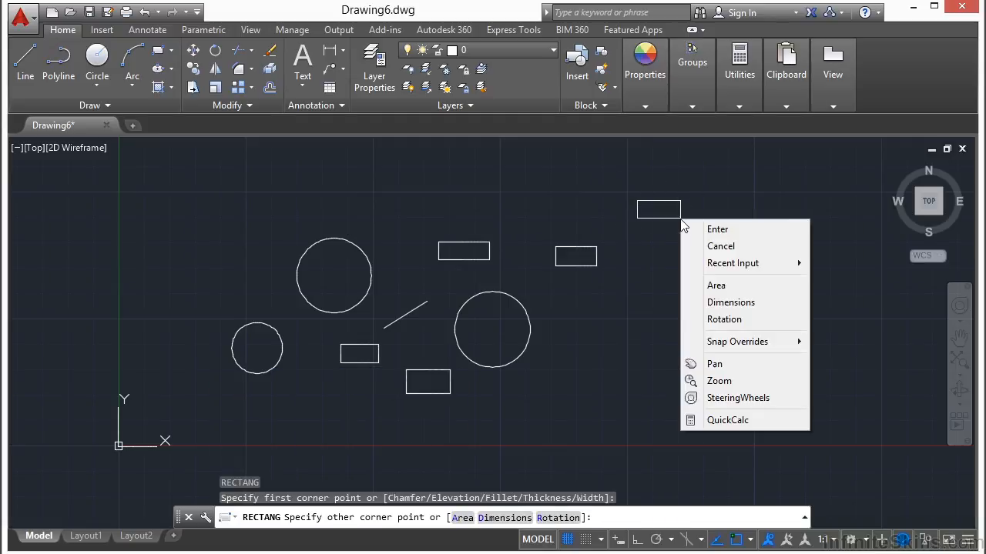
mouse_move(750, 269)
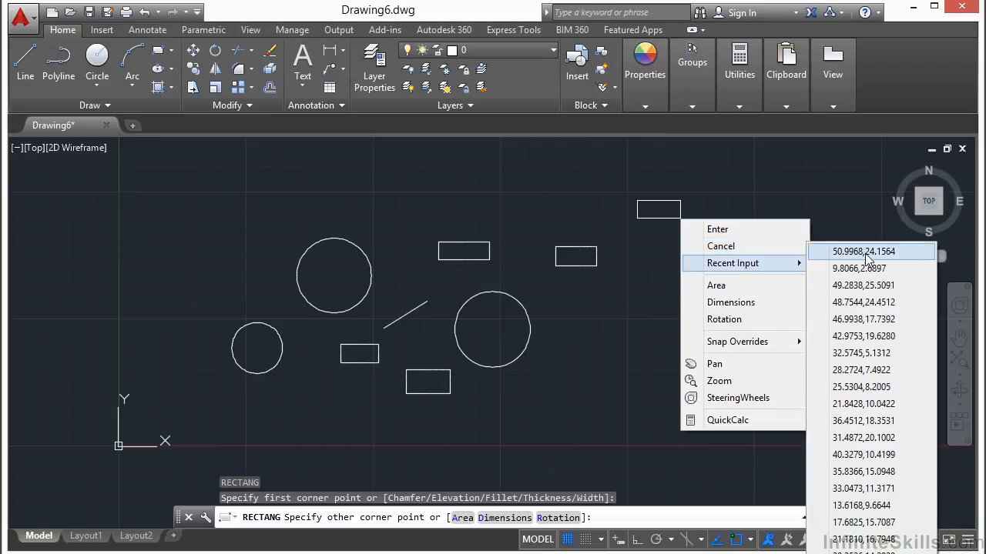
left_click(875, 320)
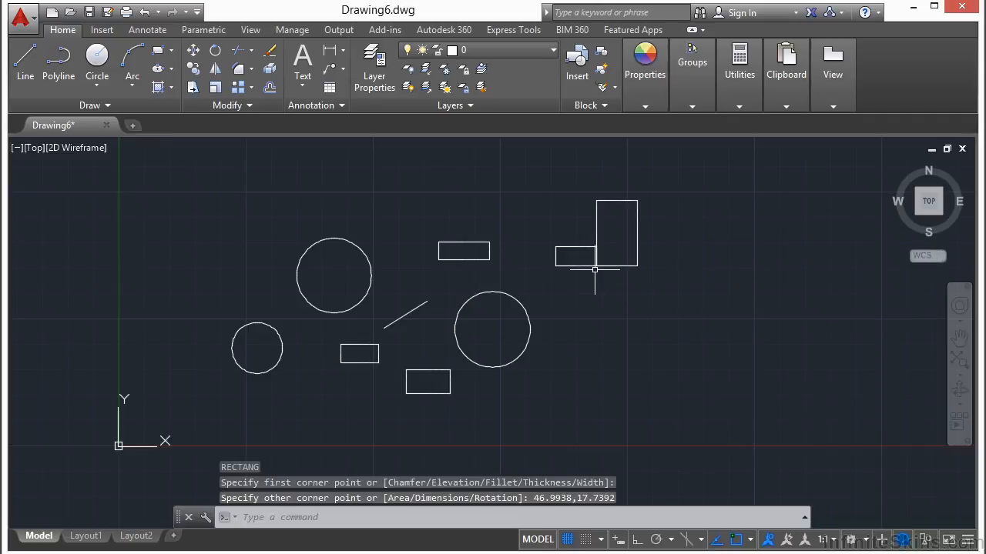